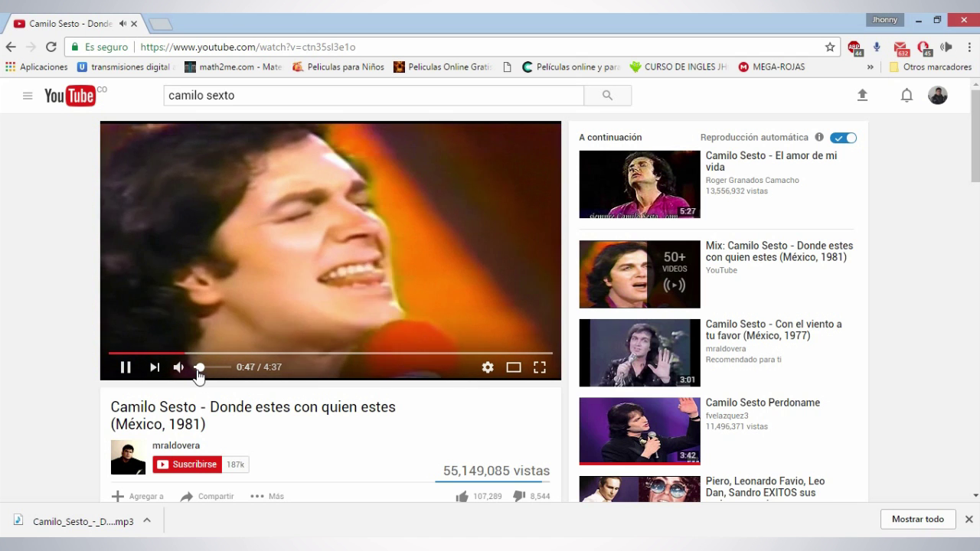
# Step: Turn the YouTube video's volume up to maximum and pause playback
pyautogui.moveTo(199, 372); pyautogui.dragTo(228, 372)
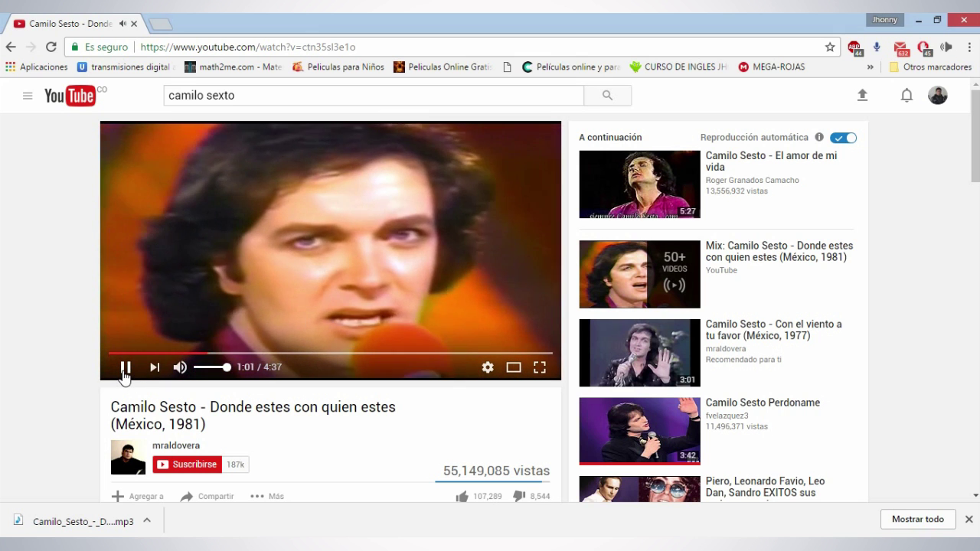
pyautogui.click(125, 369)
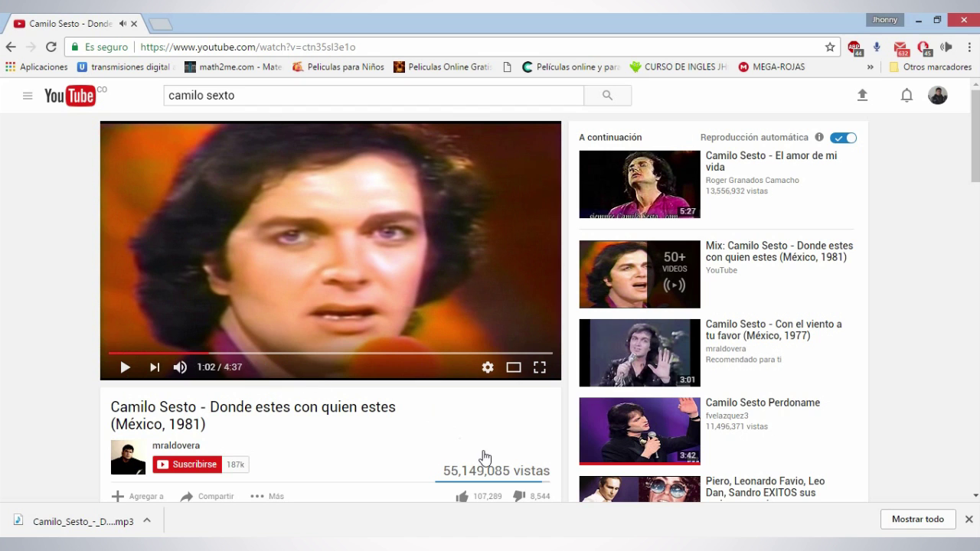
# Step: Switch to Adobe Audition and remove the Camilo Sesto MP3 from the project's files
pyautogui.click(918, 20)
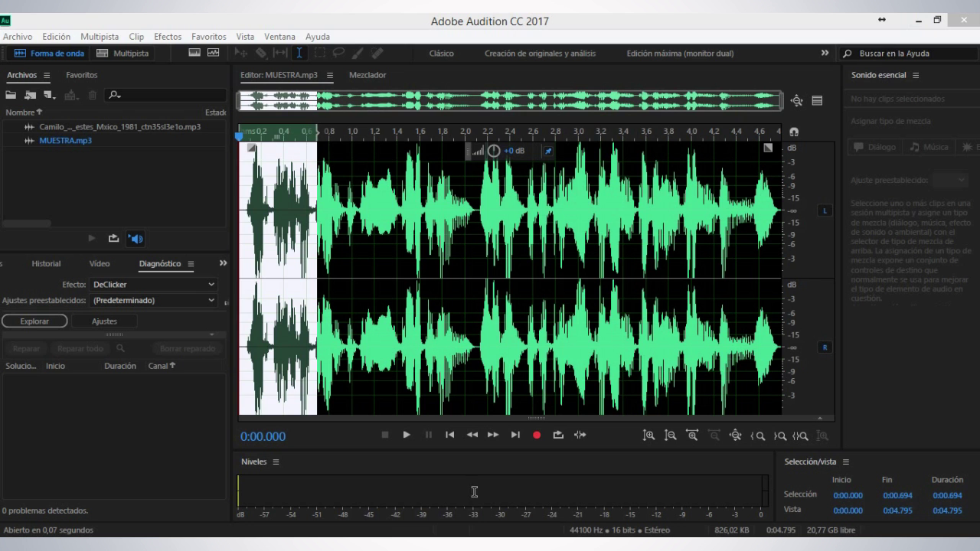
pyautogui.click(388, 237)
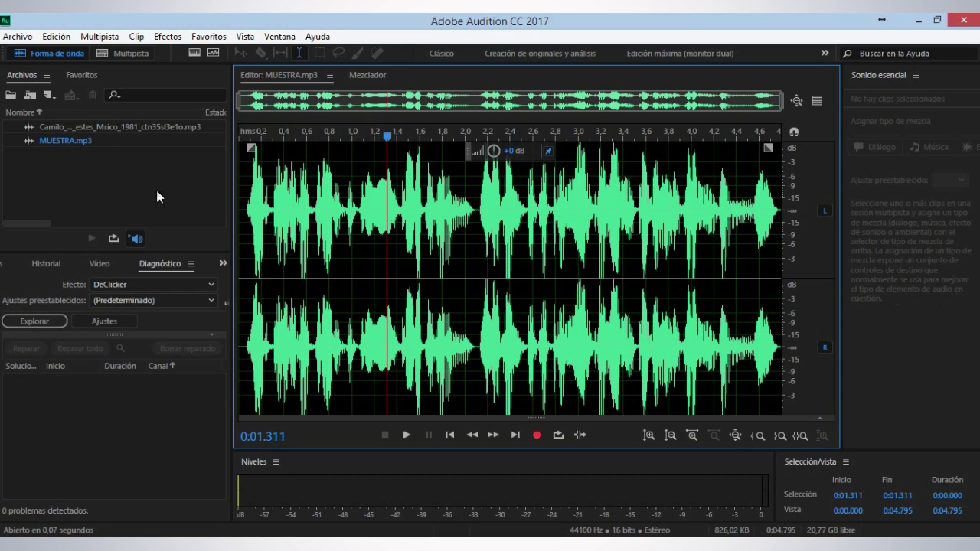
pyautogui.click(95, 127)
pyautogui.press('Delete')
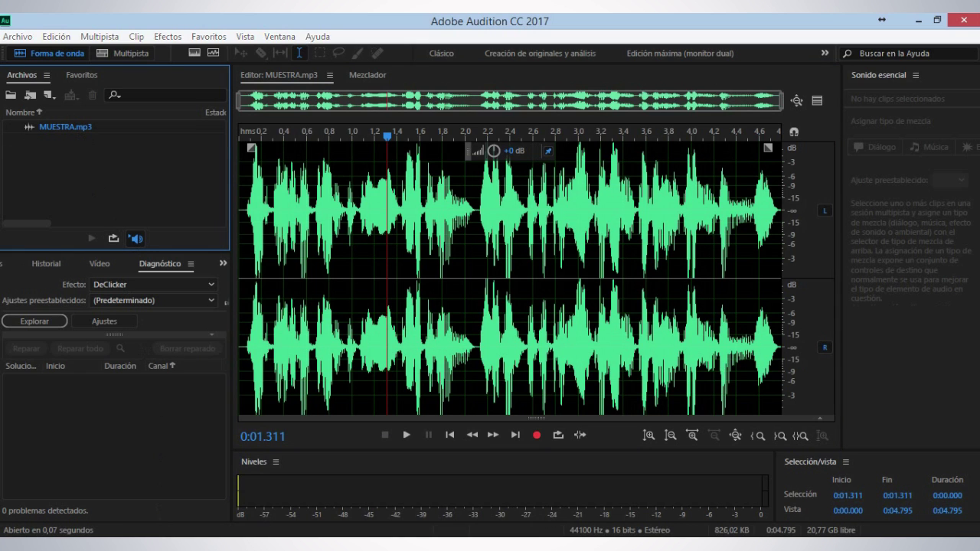
# Step: Import the downloaded Camilo Sesto MP3 from the browser into Audition and open it in the waveform editor
pyautogui.hotkey('alt', 'Tab')
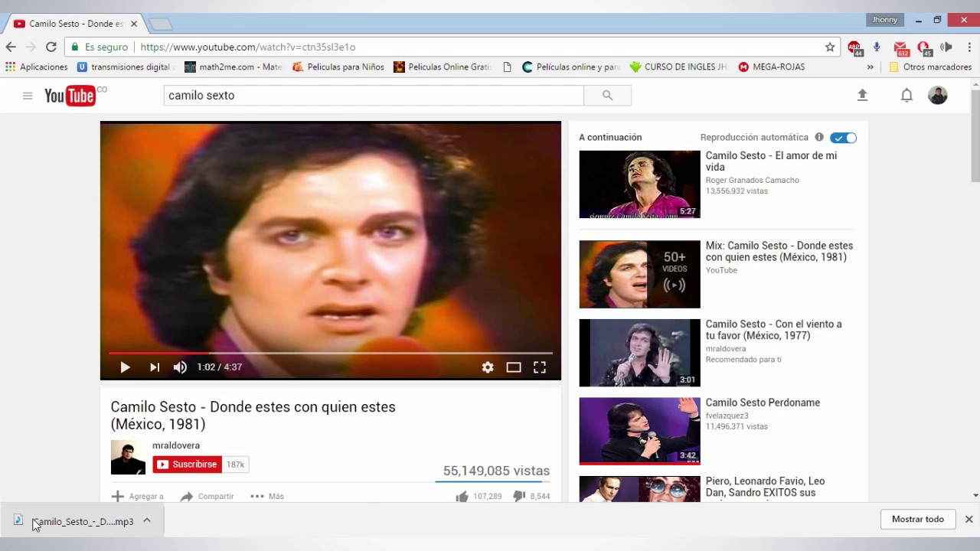
pyautogui.moveTo(34, 524); pyautogui.dragTo(192, 222)
pyautogui.moveTo(536, 540); pyautogui.dragTo(172, 181)
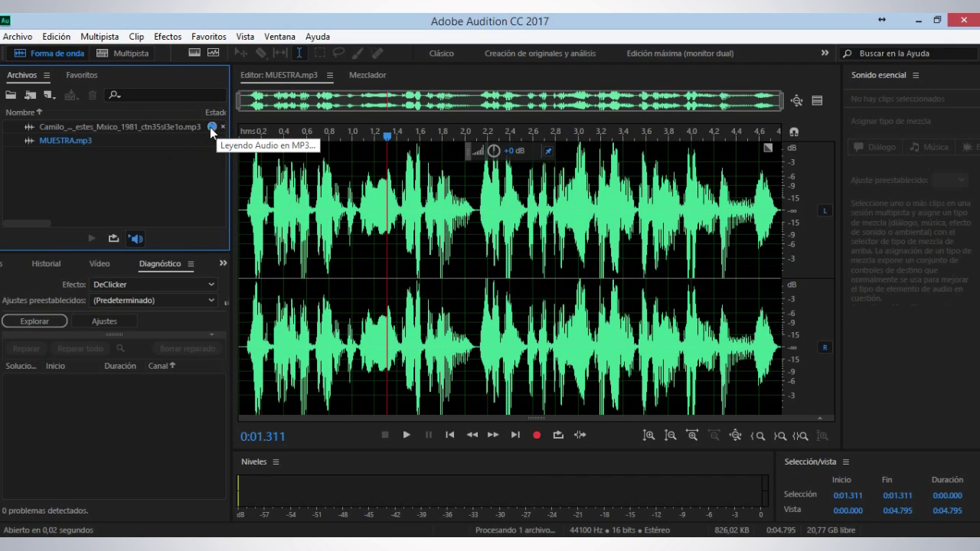
pyautogui.doubleClick(180, 127)
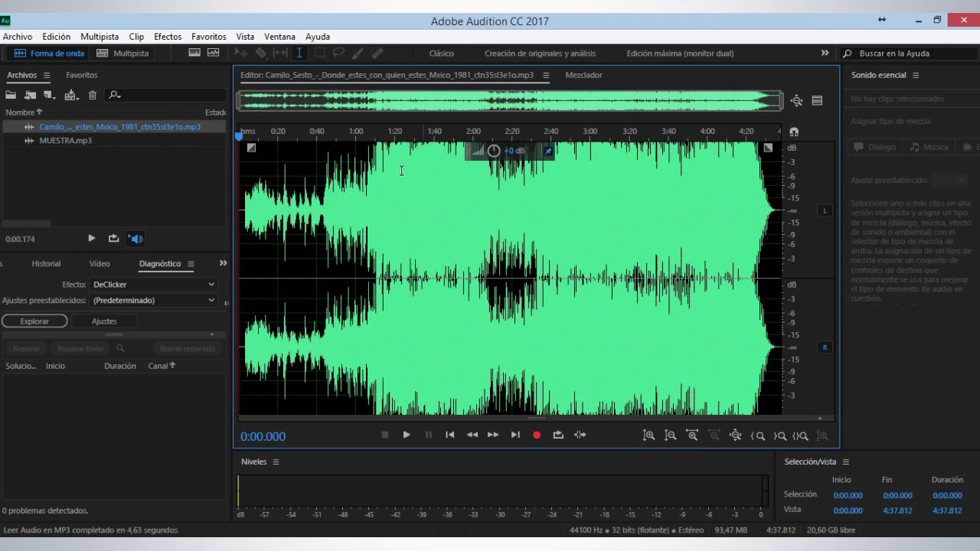
pyautogui.click(342, 177)
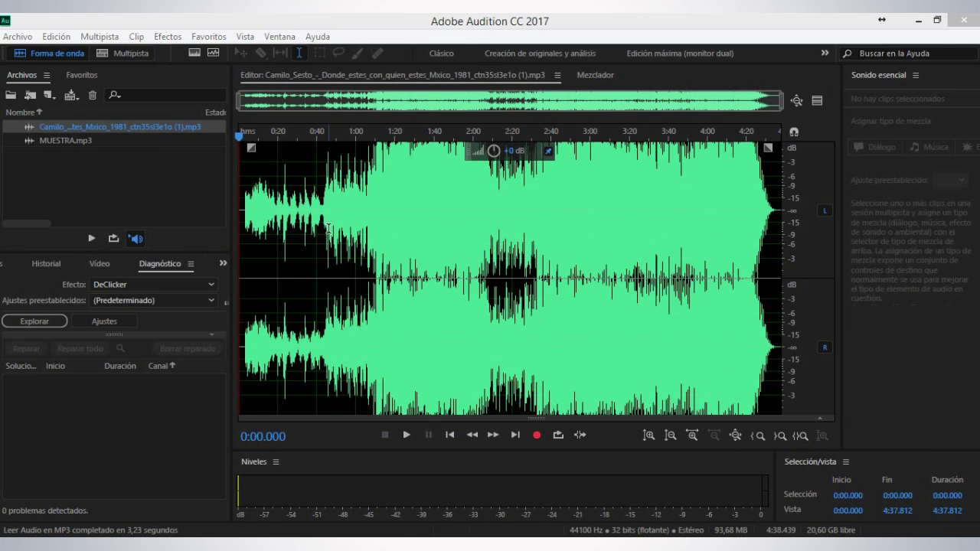
# Step: Delete the silence of about 3.4 seconds at the start of the song
pyautogui.scroll(5, 336, 227)
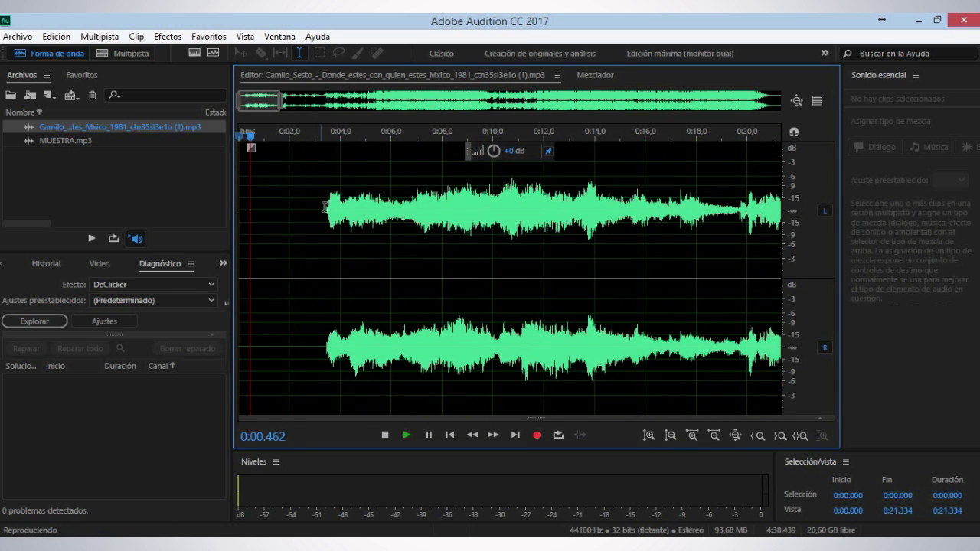
pyautogui.moveTo(325, 227); pyautogui.dragTo(239, 231)
pyautogui.press('Delete')
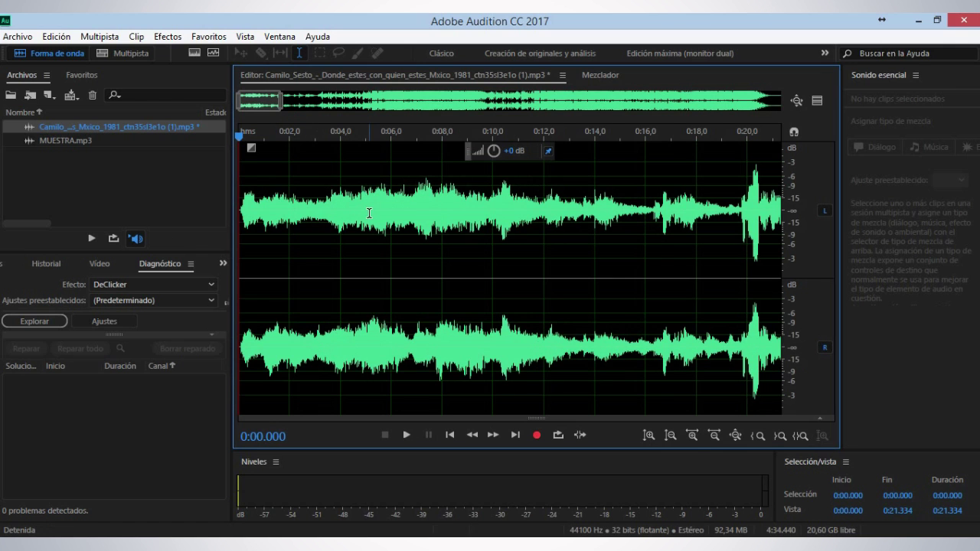
# Step: Select the passage from about 0:40 to 1:02, just before the loud section, and play it back
pyautogui.press('space')
pyautogui.scroll(-5, 417, 185)
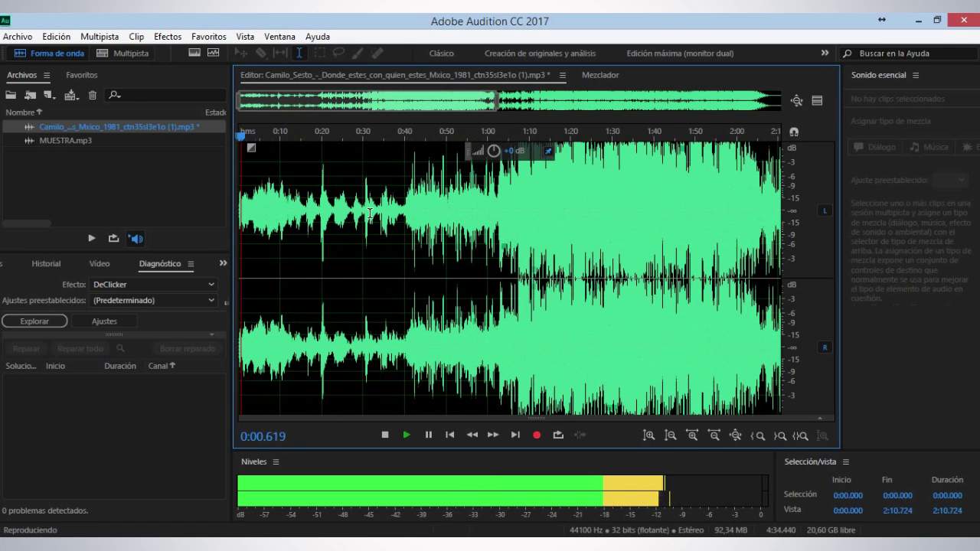
pyautogui.click(409, 190)
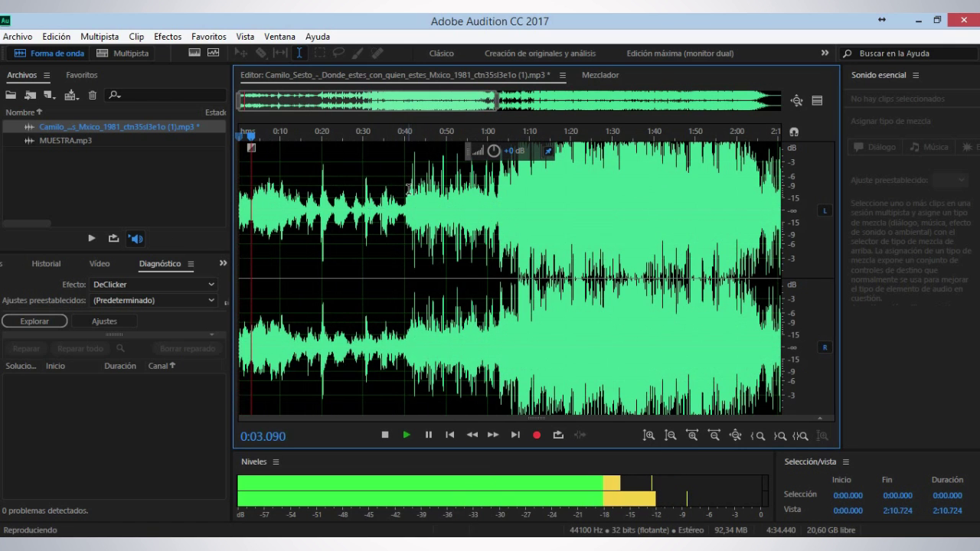
pyautogui.press('space')
pyautogui.moveTo(405, 191); pyautogui.dragTo(495, 262)
pyautogui.press('space')
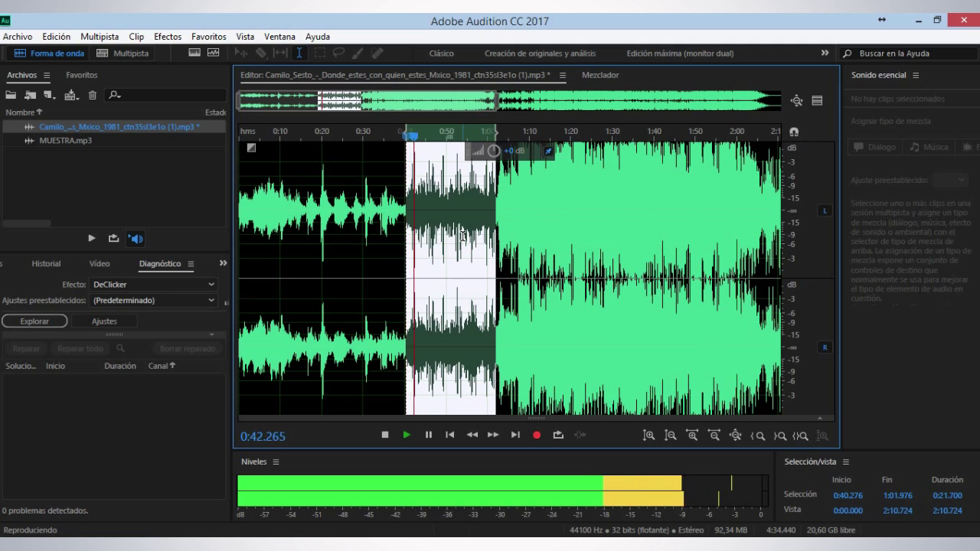
pyautogui.scroll(3, 462, 235)
pyautogui.scroll(-1, 462, 236)
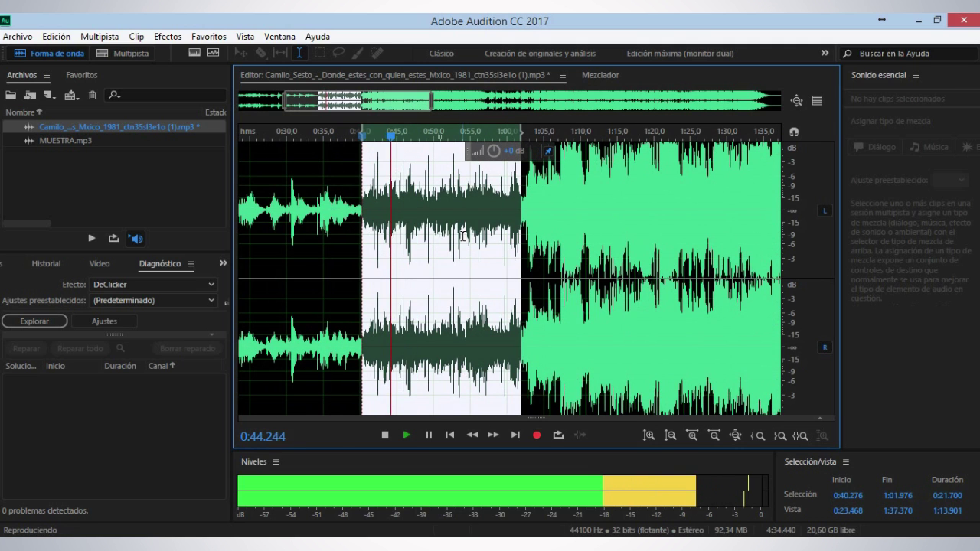
pyautogui.press('space')
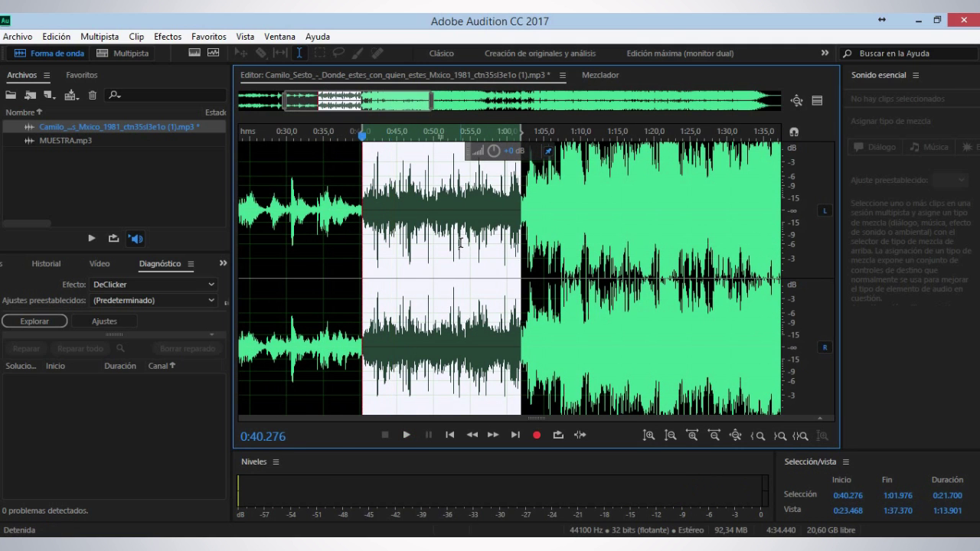
# Step: Open the Creación de originales effect for the selection with the Sala de conciertos cálida preset and enable the upper shelf
pyautogui.click(178, 38)
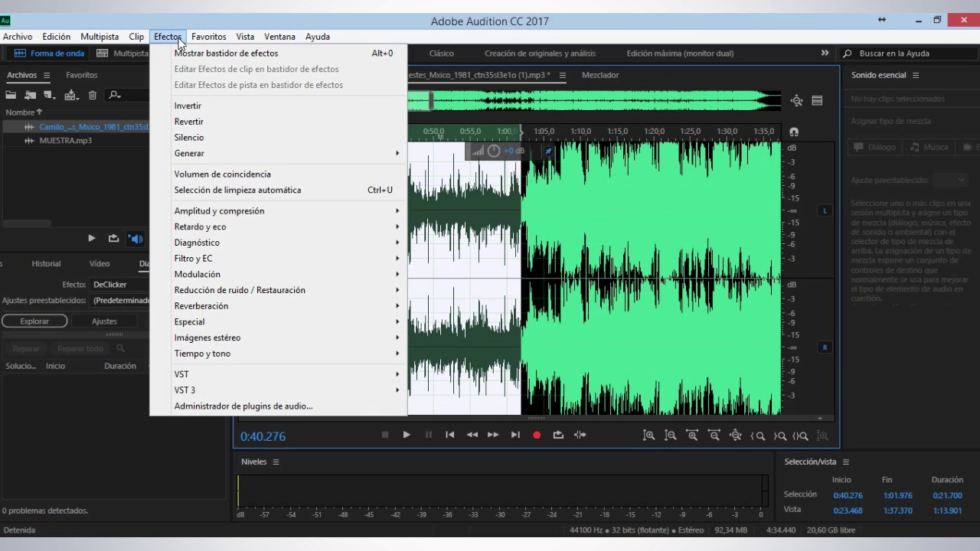
pyautogui.moveTo(230, 323)
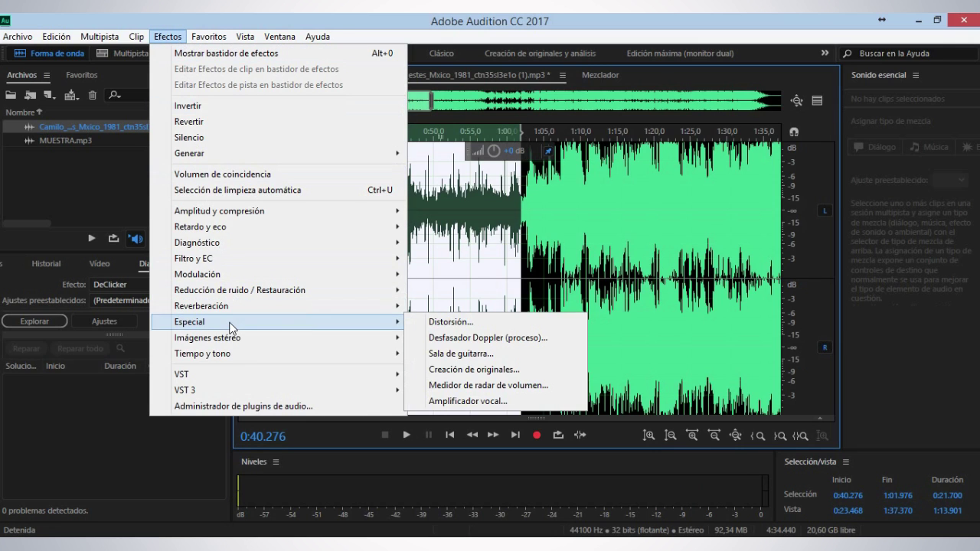
pyautogui.click(479, 370)
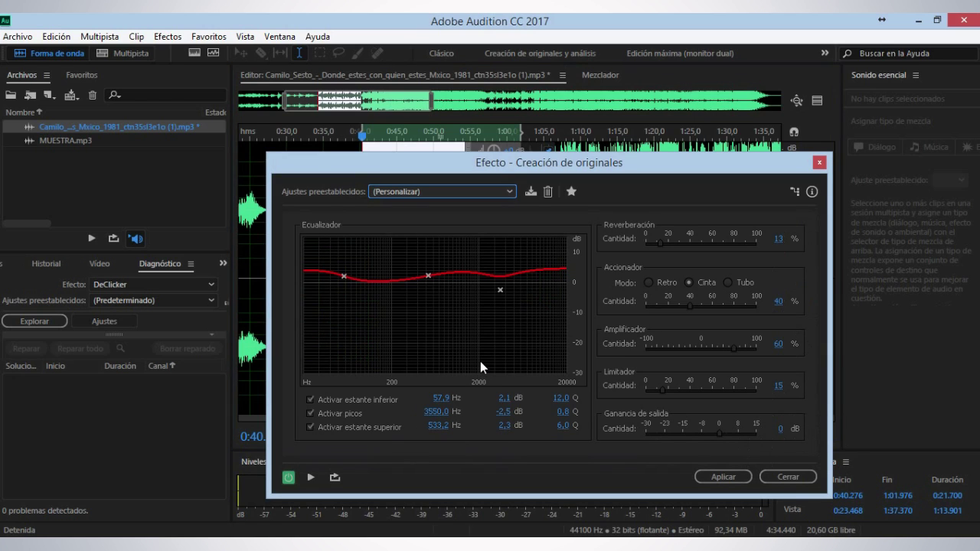
pyautogui.click(508, 192)
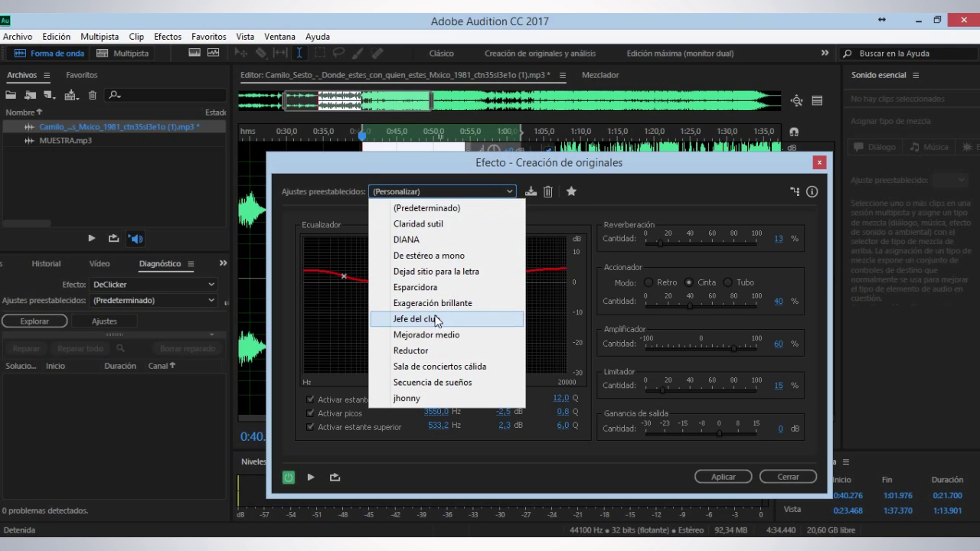
pyautogui.click(431, 370)
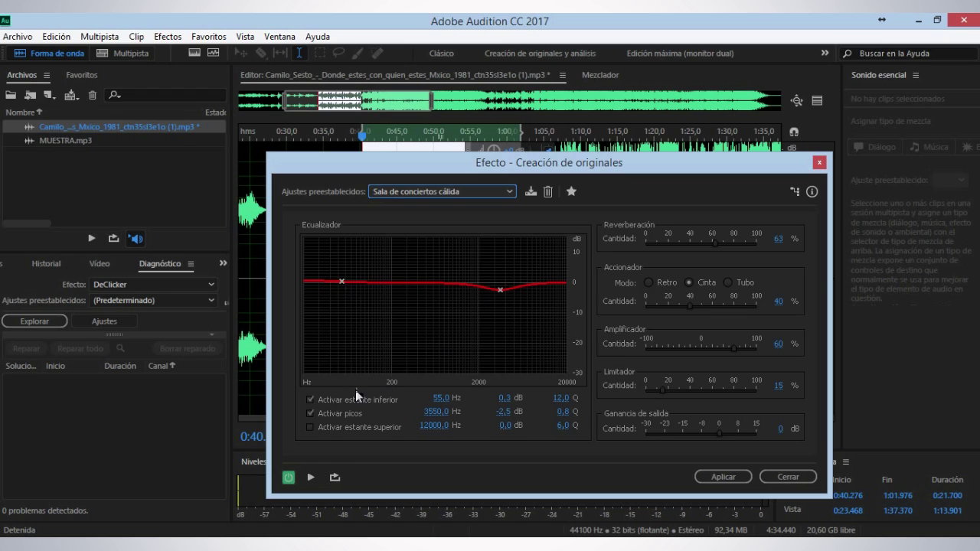
pyautogui.click(309, 428)
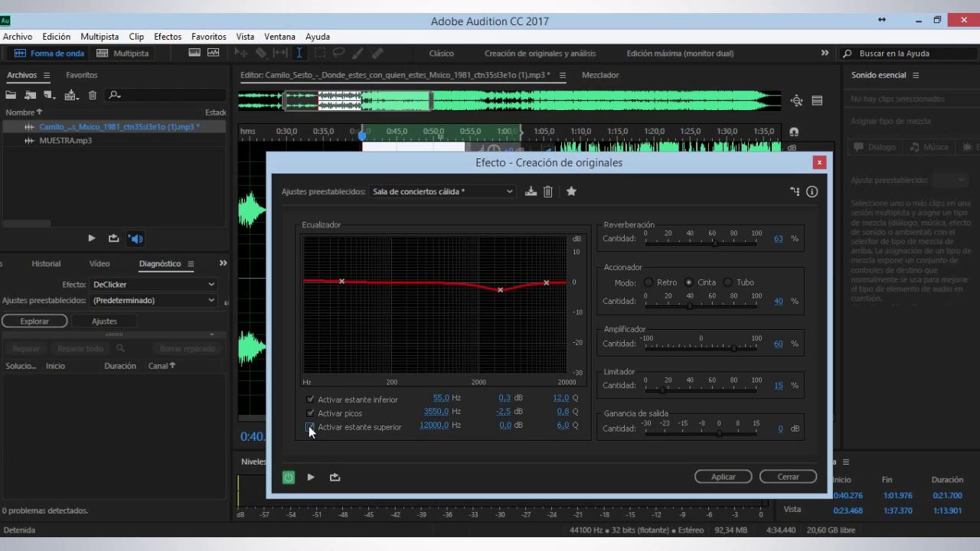
# Step: Preview the passage in the effect dialog, comparing the sound with the effect bypassed and active
pyautogui.click(310, 478)
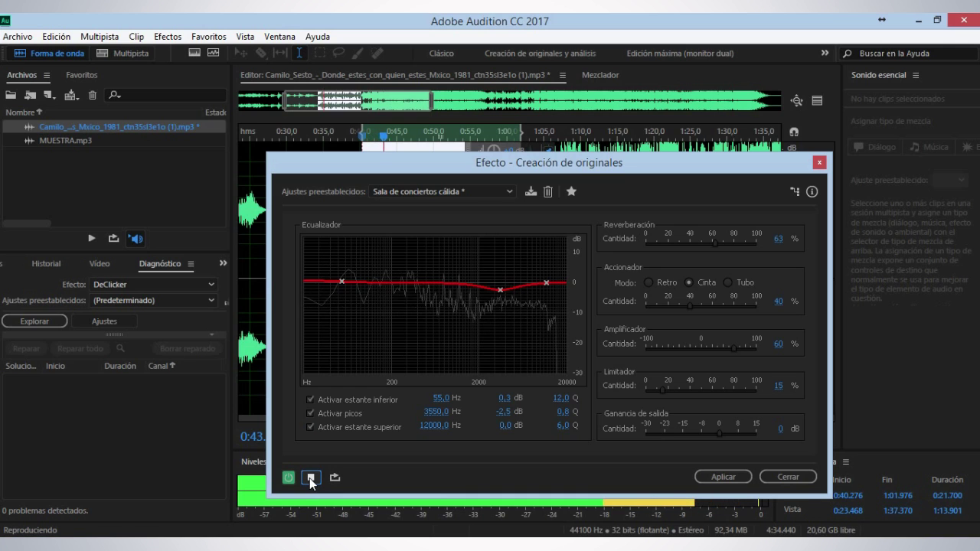
pyautogui.click(289, 477)
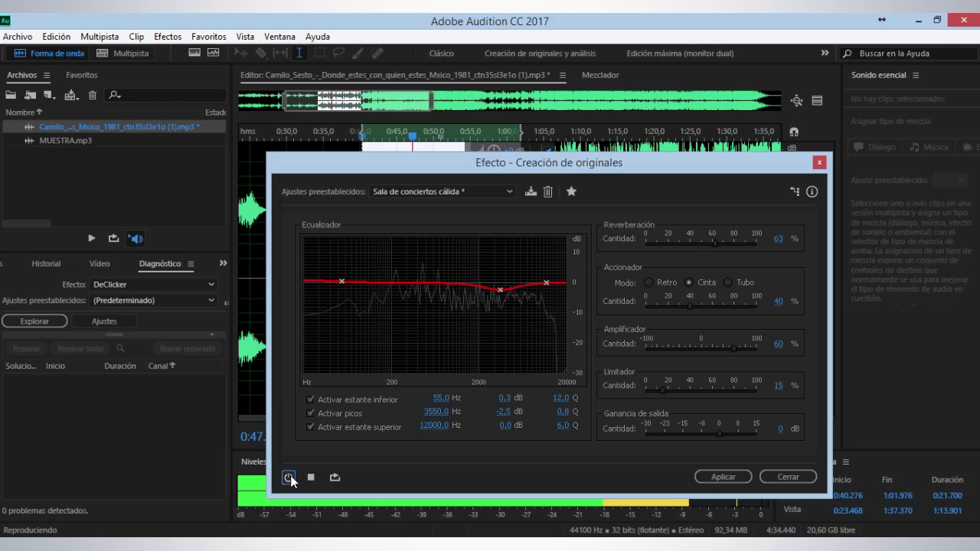
pyautogui.click(289, 477)
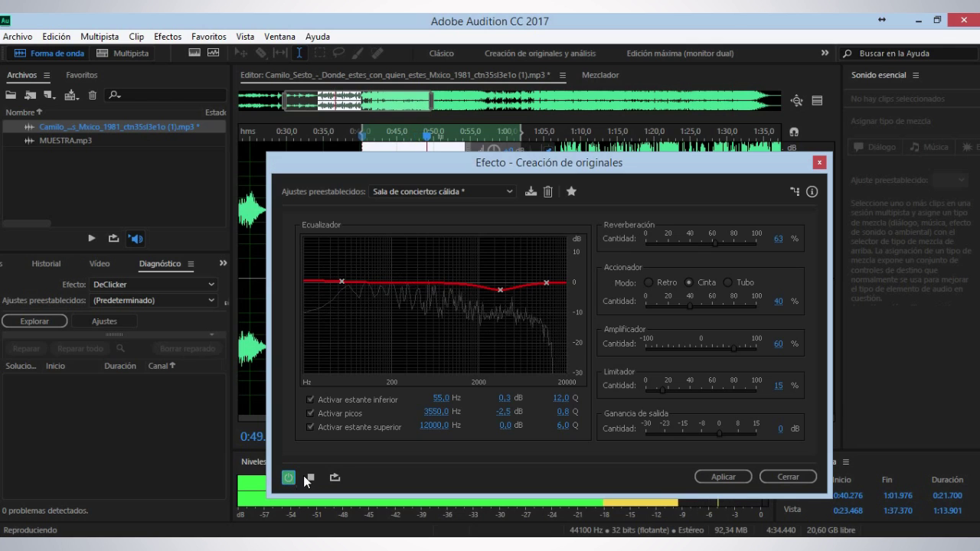
pyautogui.click(310, 477)
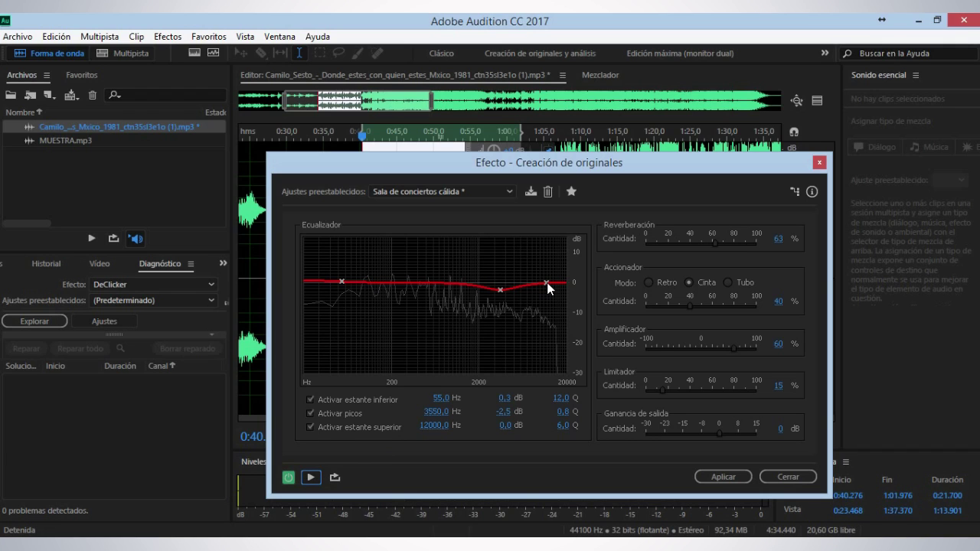
# Step: Set the upper shelf to about 485 Hz and 2.8 dB, the lower shelf to about 64 Hz and 2.3 dB, and reverb to 24%
pyautogui.moveTo(547, 282); pyautogui.dragTo(427, 277)
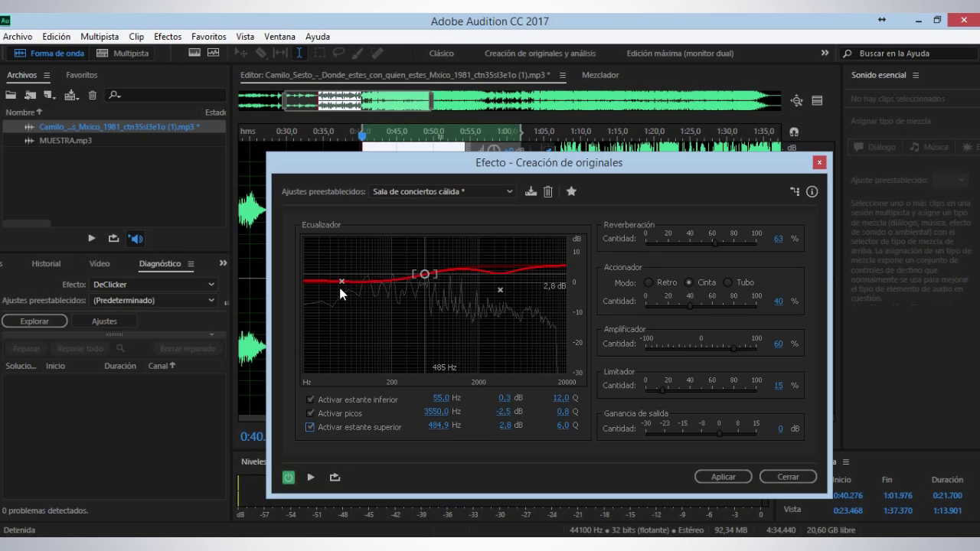
pyautogui.moveTo(341, 281); pyautogui.dragTo(349, 279)
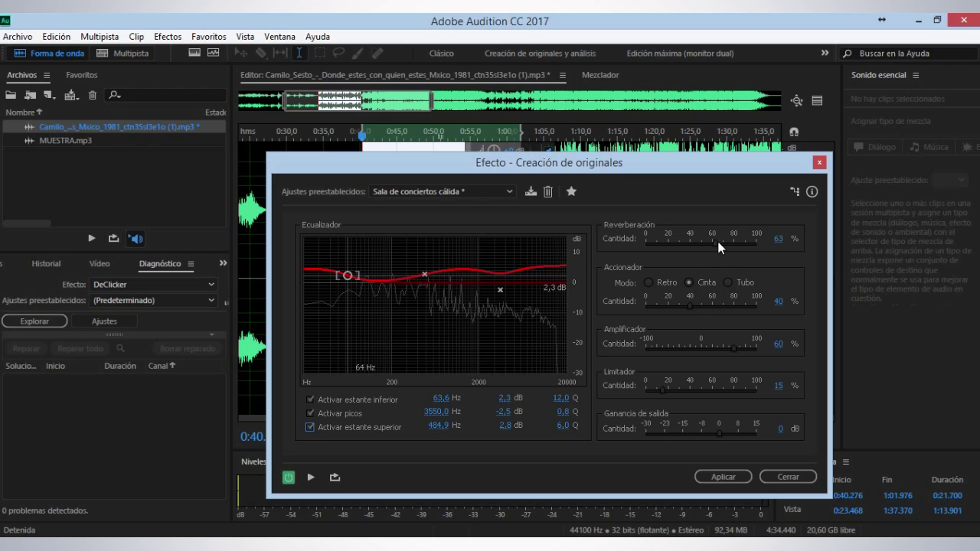
pyautogui.moveTo(713, 243); pyautogui.dragTo(673, 243)
# Step: Preview the adjusted mastering settings, toggle the effect's bypass for comparison, and apply the effect to the selected passage
pyautogui.click(311, 478)
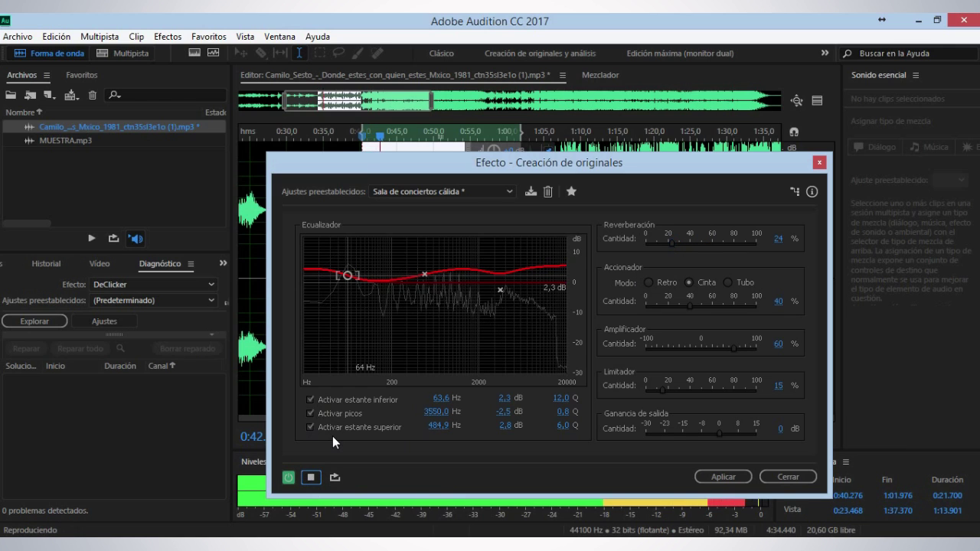
pyautogui.click(289, 477)
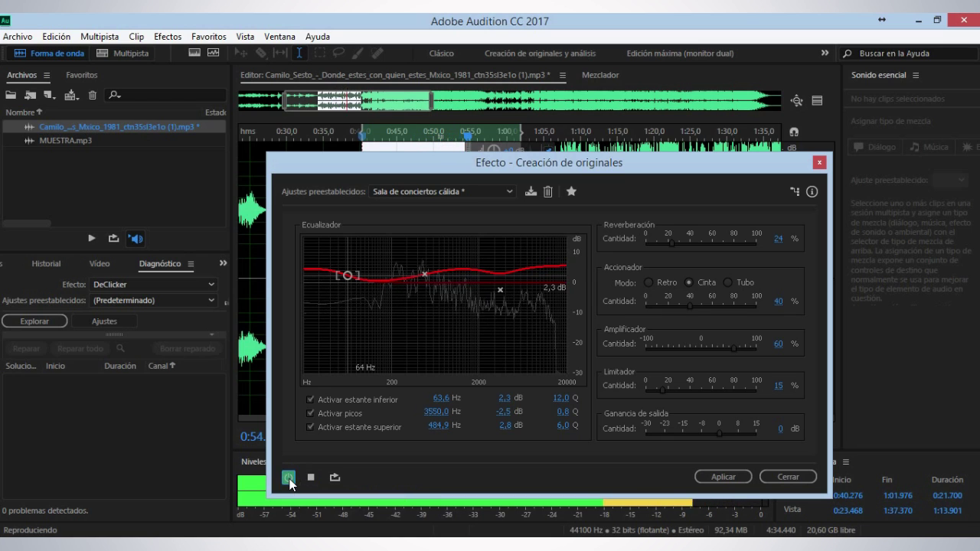
pyautogui.click(737, 476)
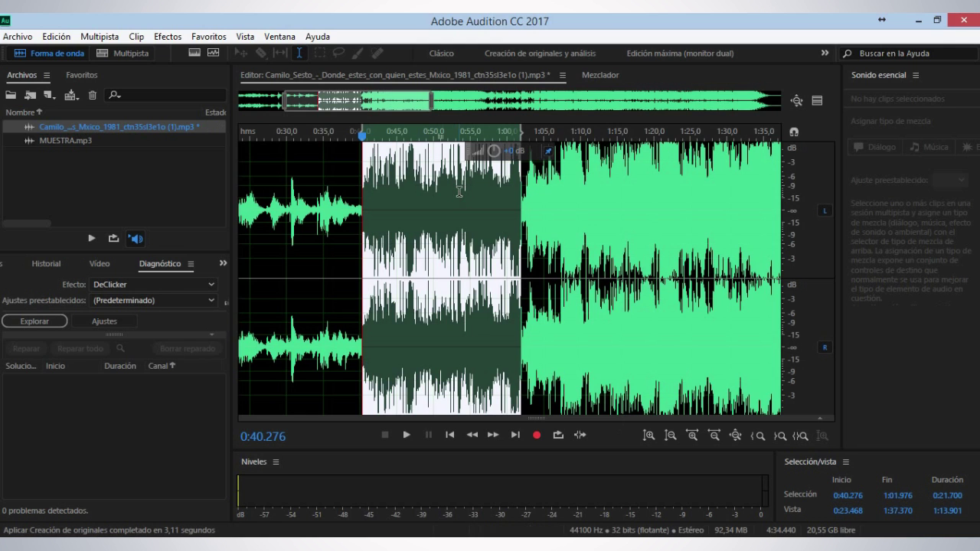
# Step: Play back the processed passage and undo the Creación de originales effect
pyautogui.press('space')
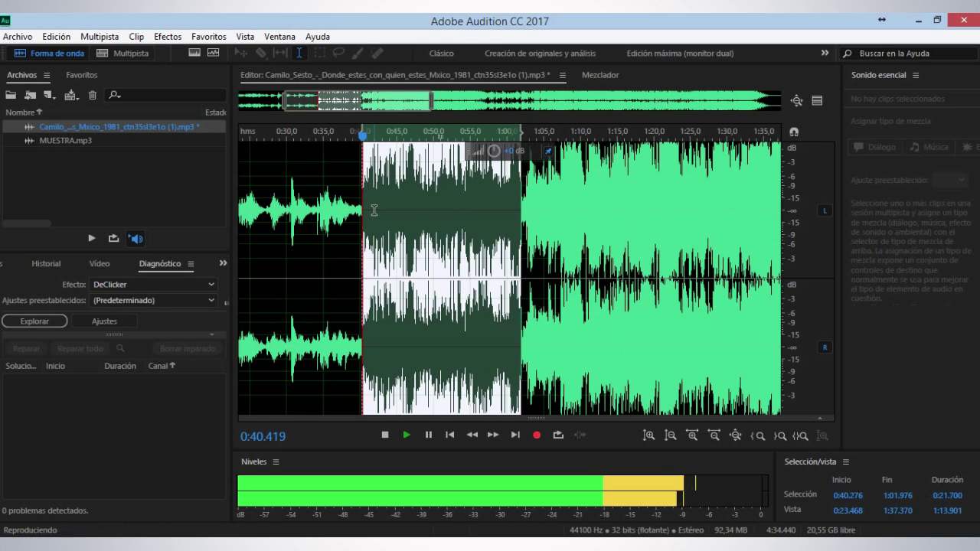
pyautogui.press('space')
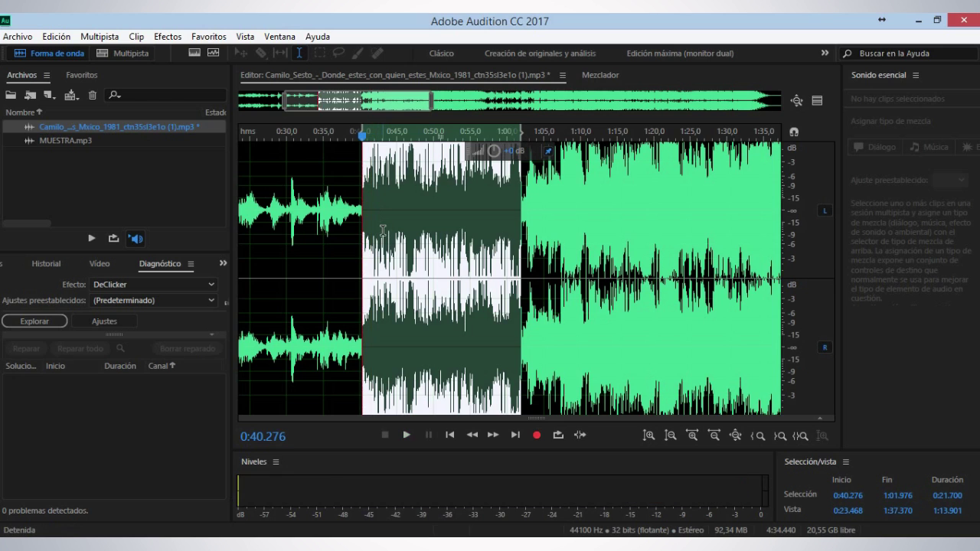
pyautogui.hotkey('ctrl', 'z')
# Step: Clear the selection and reduce the gain of the entire song to bring down its peaks
pyautogui.click(410, 237)
pyautogui.press('\\')
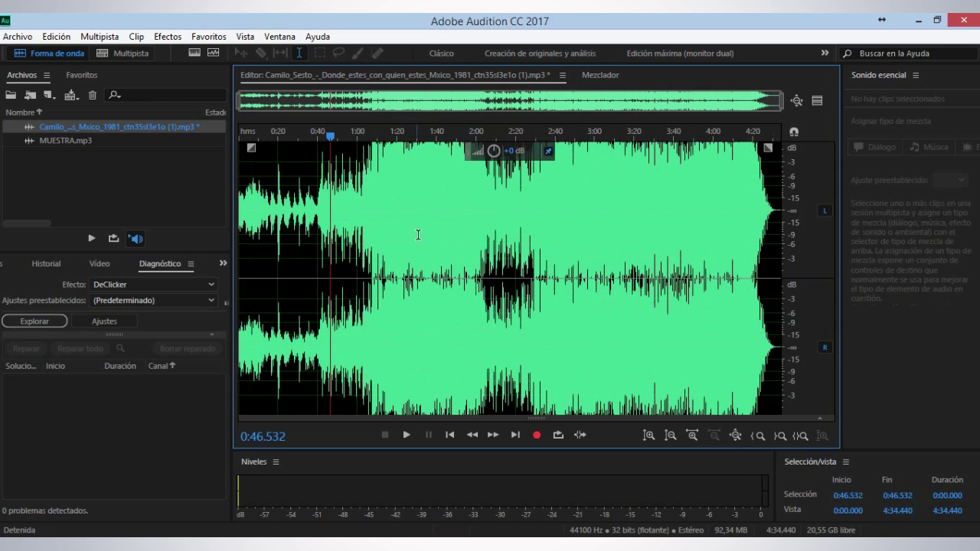
pyautogui.moveTo(494, 151); pyautogui.dragTo(488, 154)
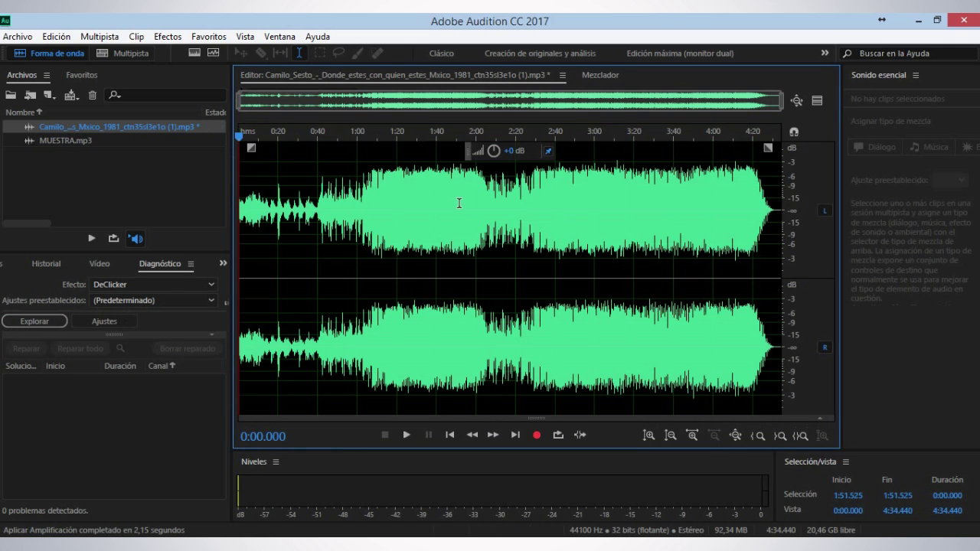
# Step: Lower the gain of the entire song and apply Dynamics Processing (Procesamiento dinámico) with the Compresor preset to it
pyautogui.click(459, 204)
pyautogui.moveTo(490, 152); pyautogui.dragTo(481, 194)
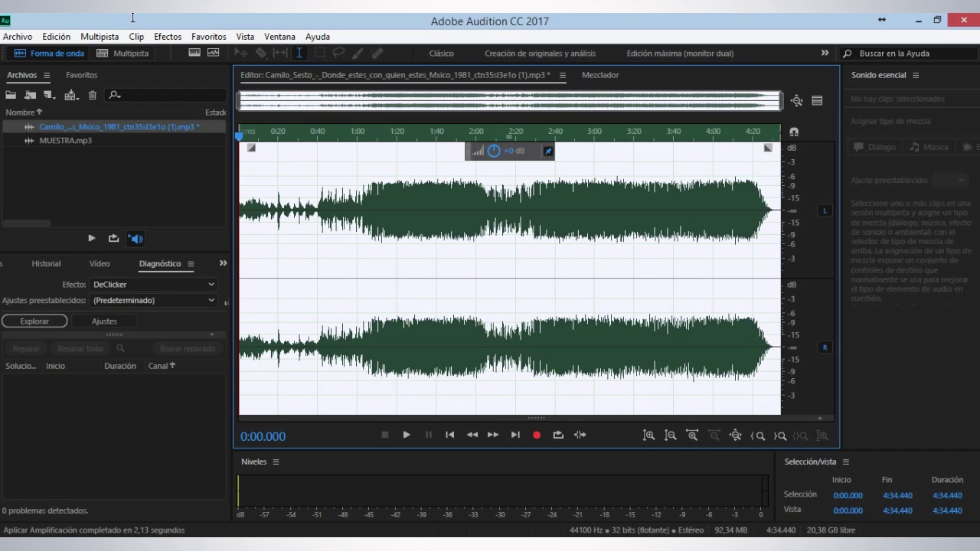
pyautogui.click(158, 37)
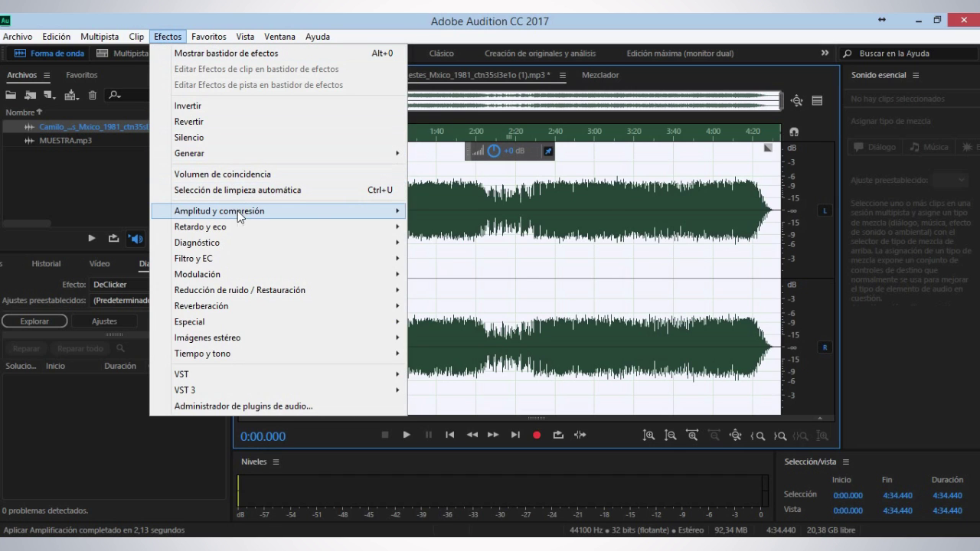
pyautogui.moveTo(318, 210)
pyautogui.click(492, 260)
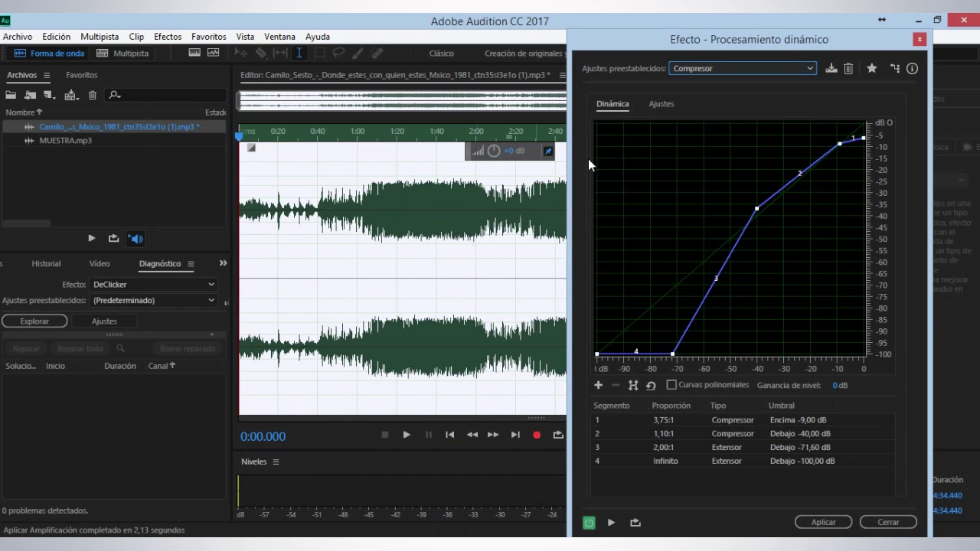
pyautogui.click(824, 522)
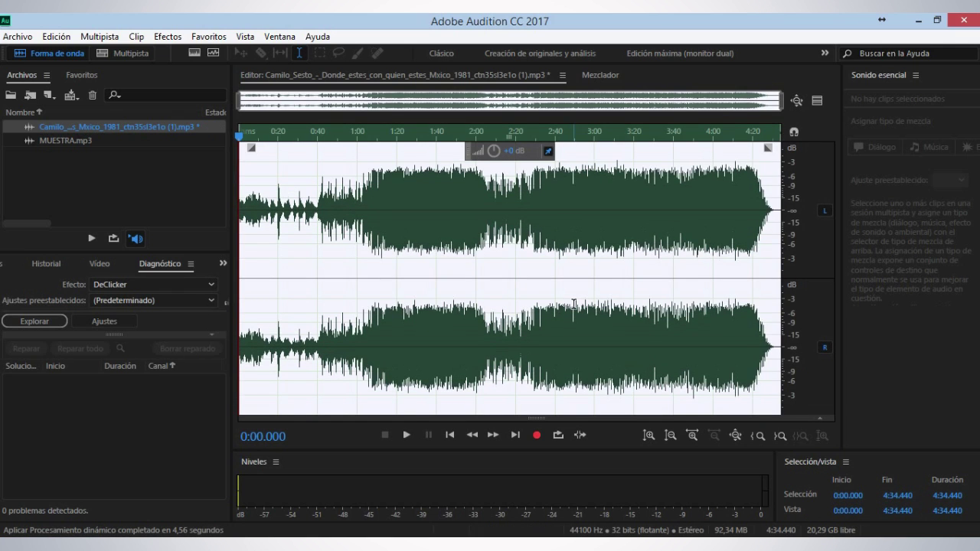
# Step: Select the quieter passage from about 0:40 to 1:03 and boost its gain
pyautogui.scroll(2, 298, 199)
pyautogui.moveTo(346, 213); pyautogui.dragTo(457, 253)
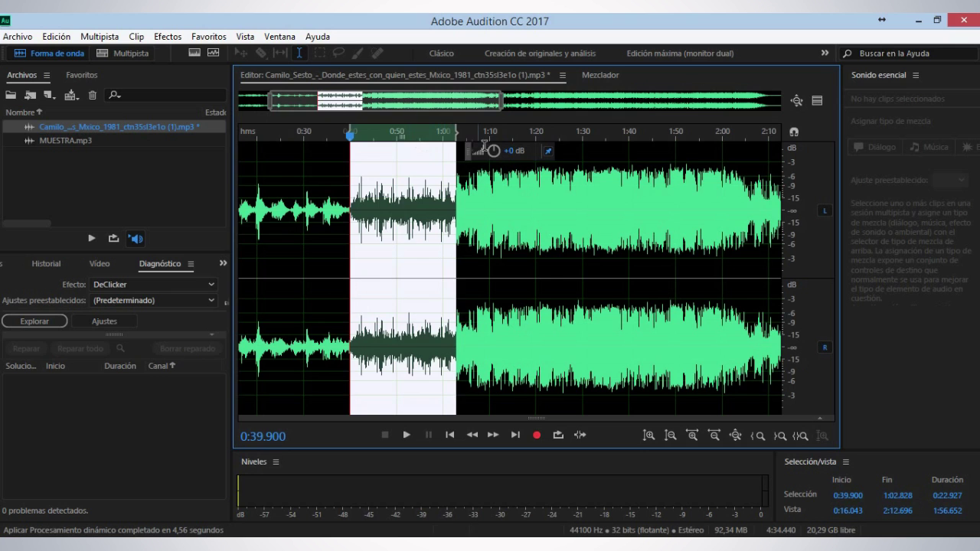
pyautogui.moveTo(494, 150)
pyautogui.mouseDown()
pyautogui.moveTo(499, 143)
pyautogui.moveTo(486, 153)
pyautogui.mouseUp()
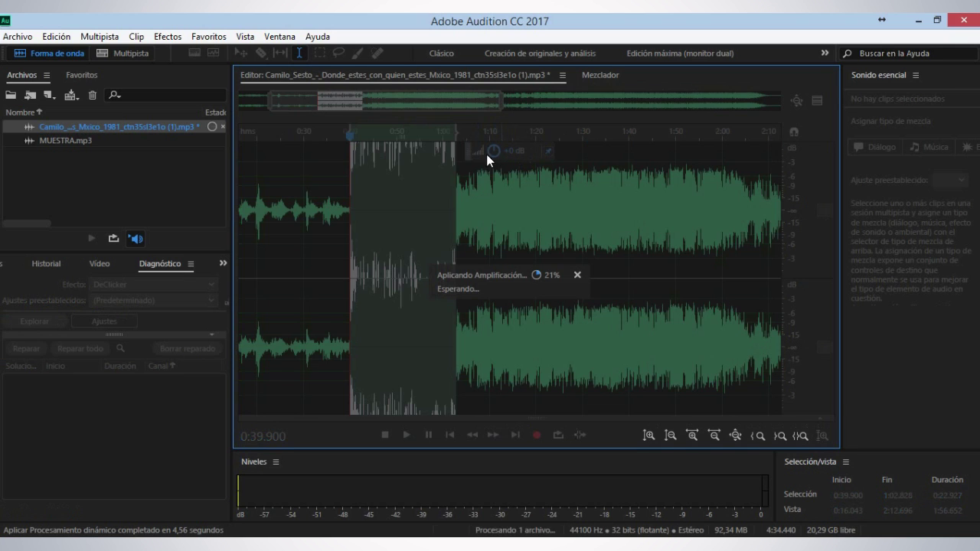
# Step: Apply Dynamics Processing with the Compresor preset to the boosted passage
pyautogui.click(167, 36)
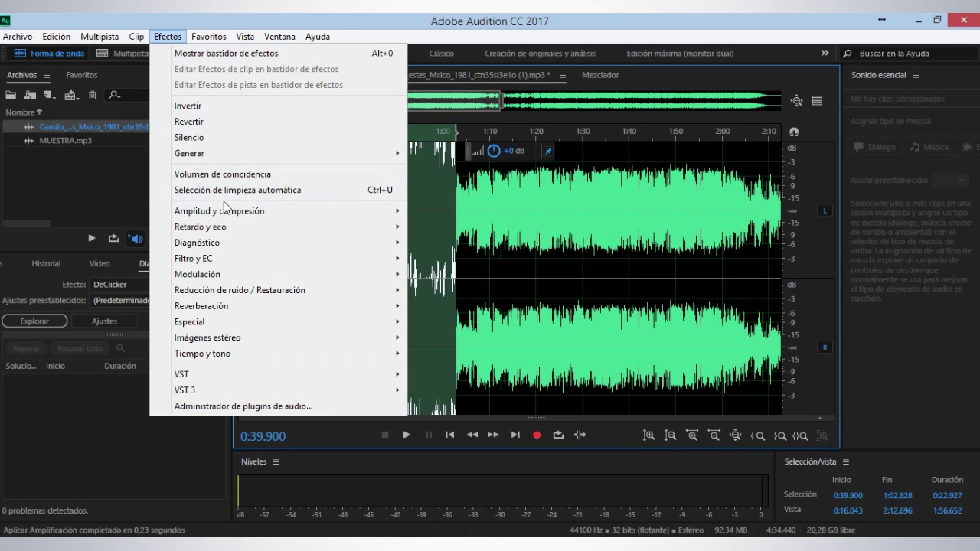
pyautogui.moveTo(260, 212)
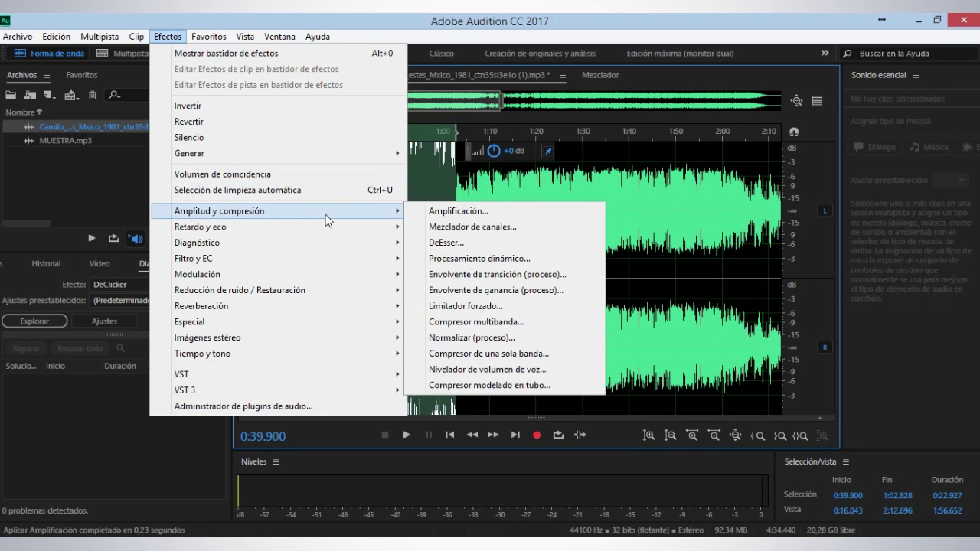
pyautogui.click(473, 261)
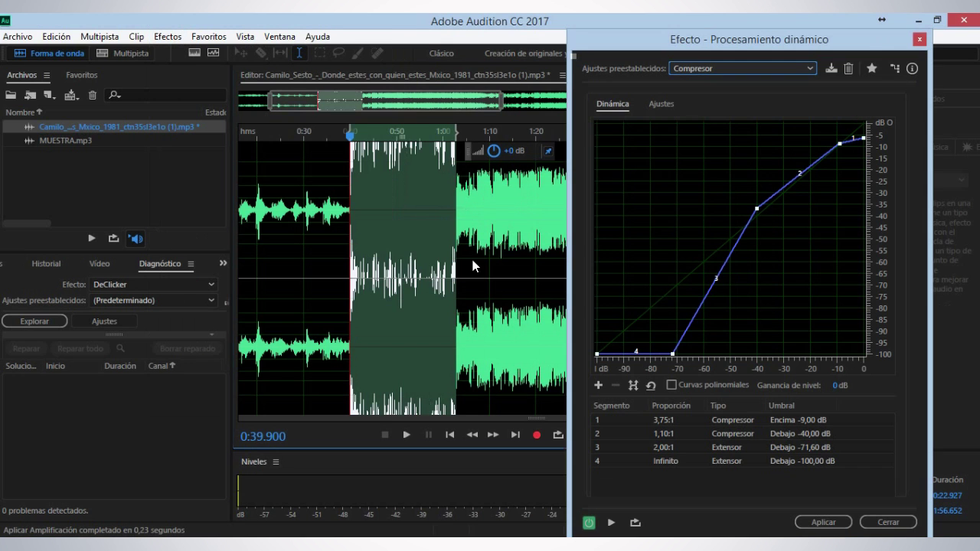
pyautogui.click(826, 523)
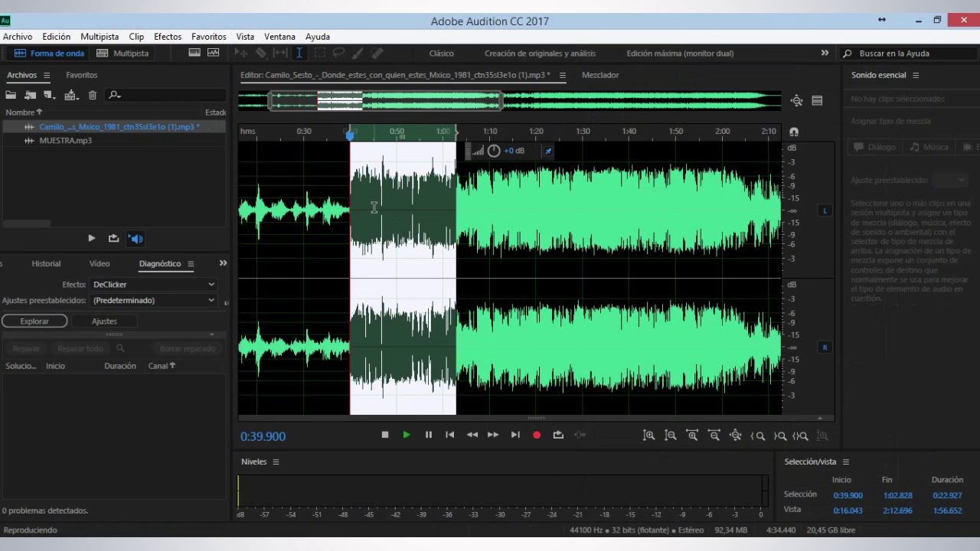
# Step: Play back the compressed passage and undo both its compression and its gain boost
pyautogui.press('space')
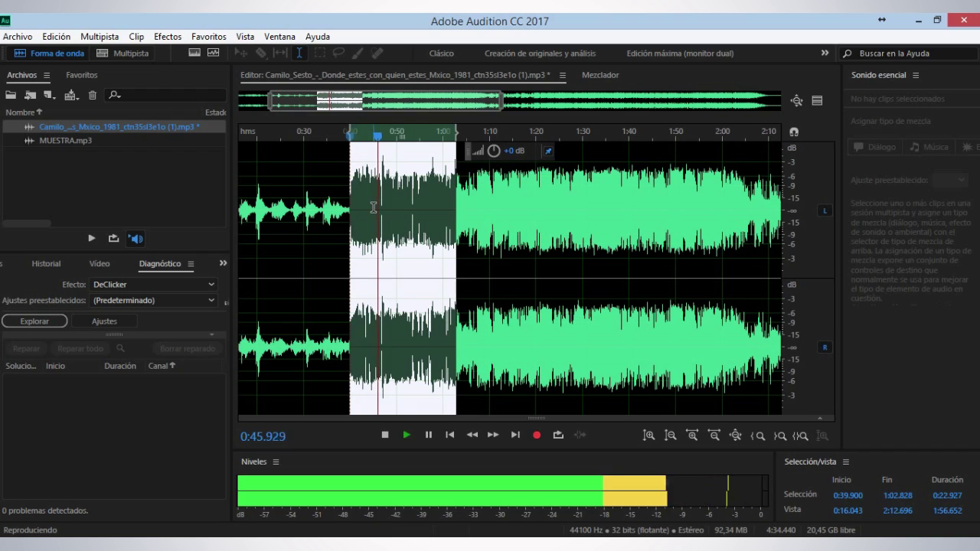
pyautogui.press('space')
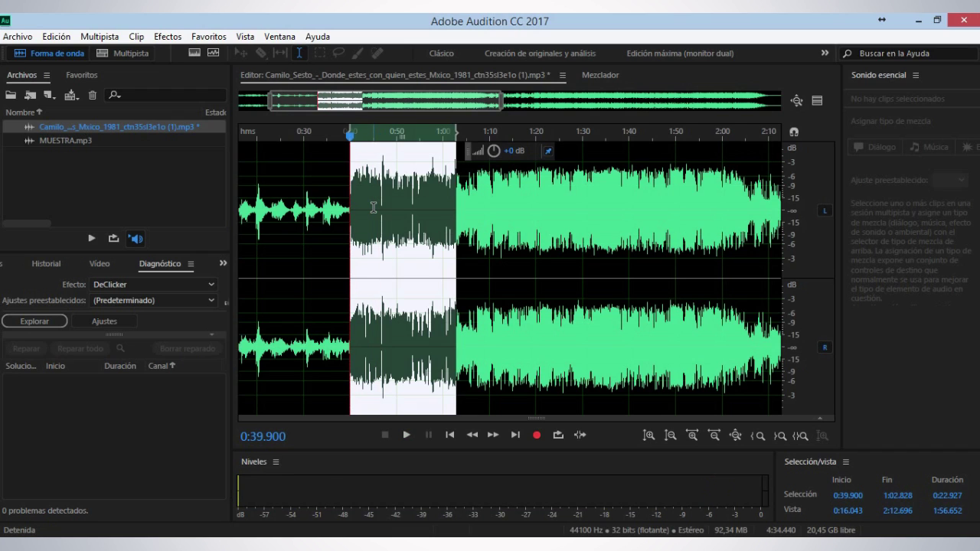
pyautogui.hotkey('ctrl', 'z')
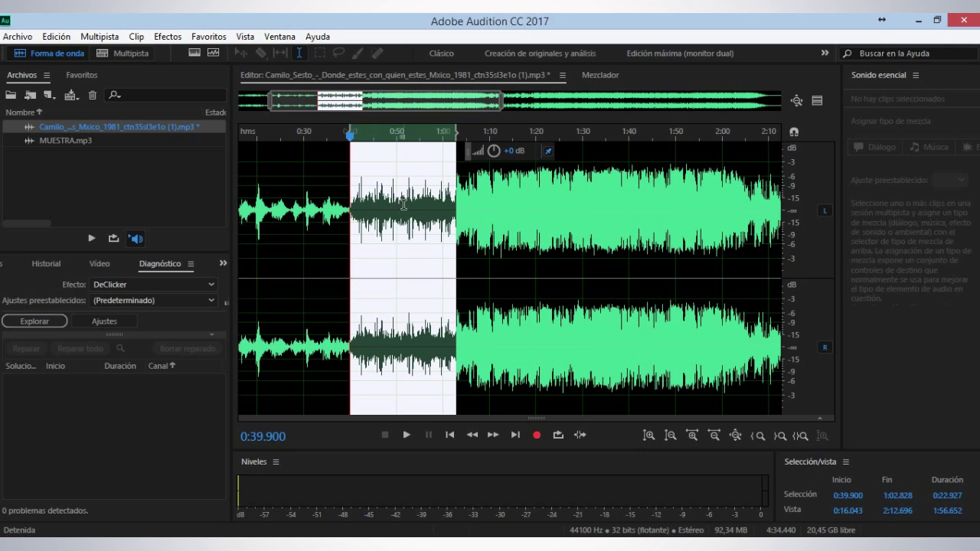
pyautogui.click(403, 201)
pyautogui.moveTo(352, 196); pyautogui.dragTo(454, 209)
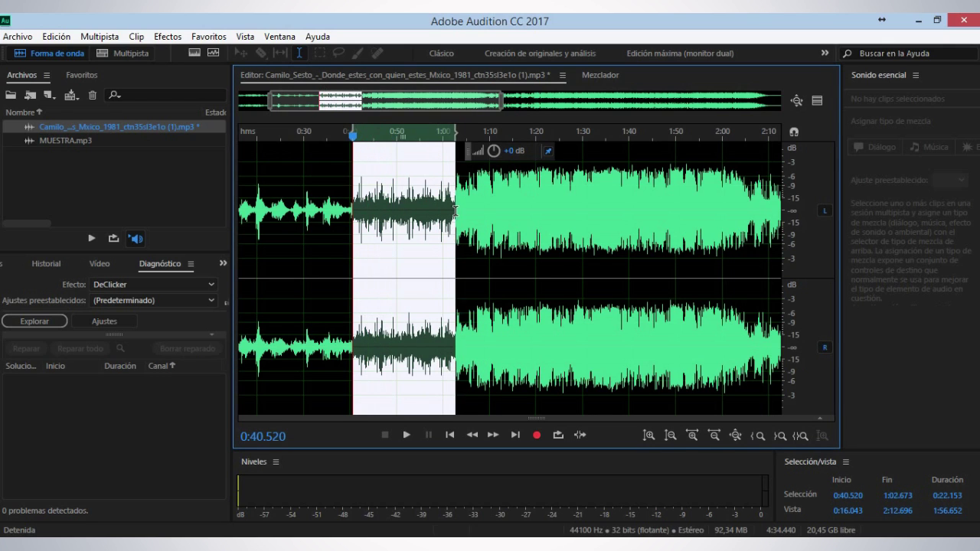
pyautogui.click(347, 205)
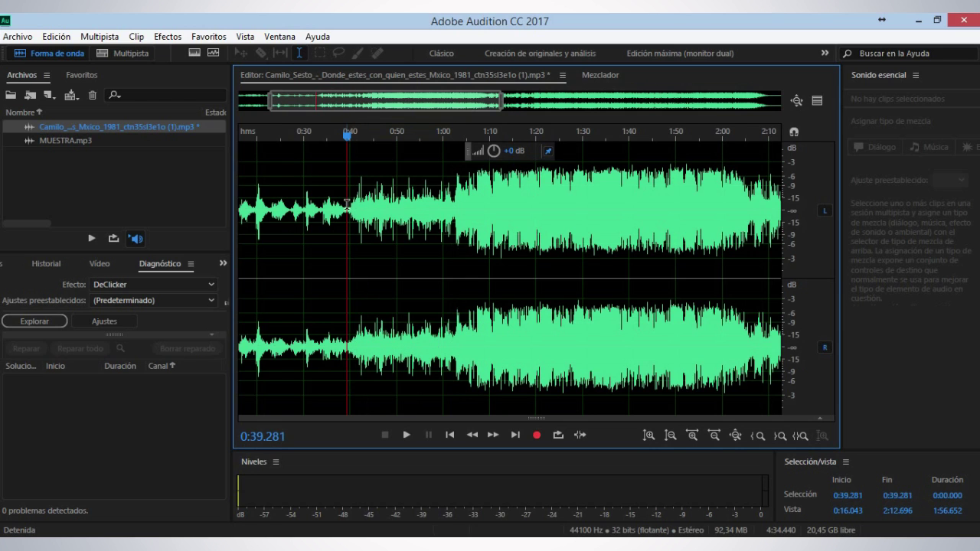
pyautogui.moveTo(348, 205); pyautogui.dragTo(454, 238)
pyautogui.scroll(-3, 429, 233)
pyautogui.click(427, 233)
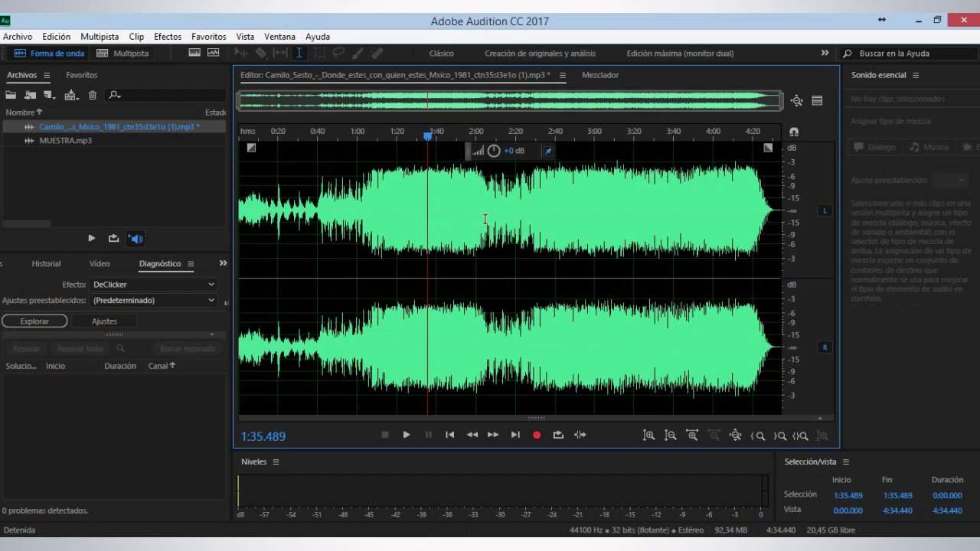
pyautogui.click(473, 196)
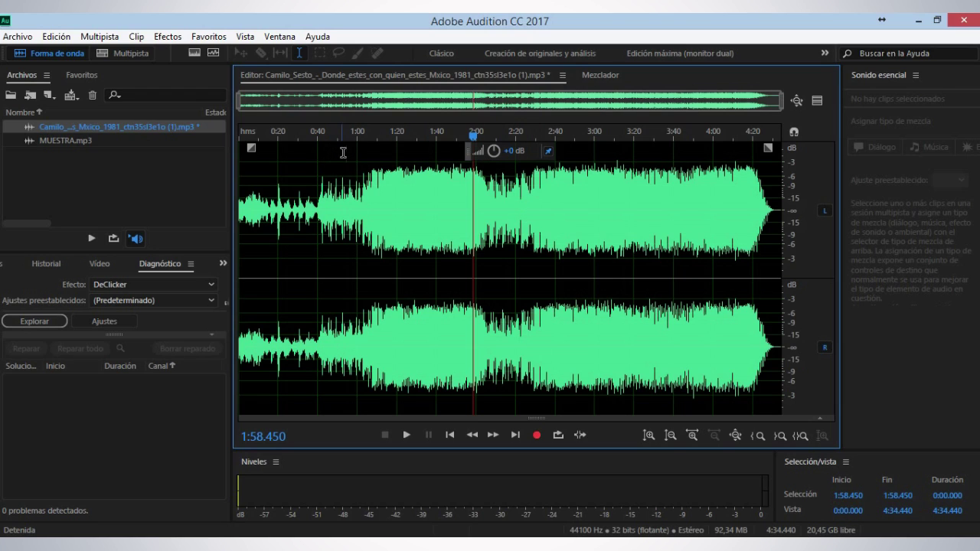
pyautogui.click(484, 205)
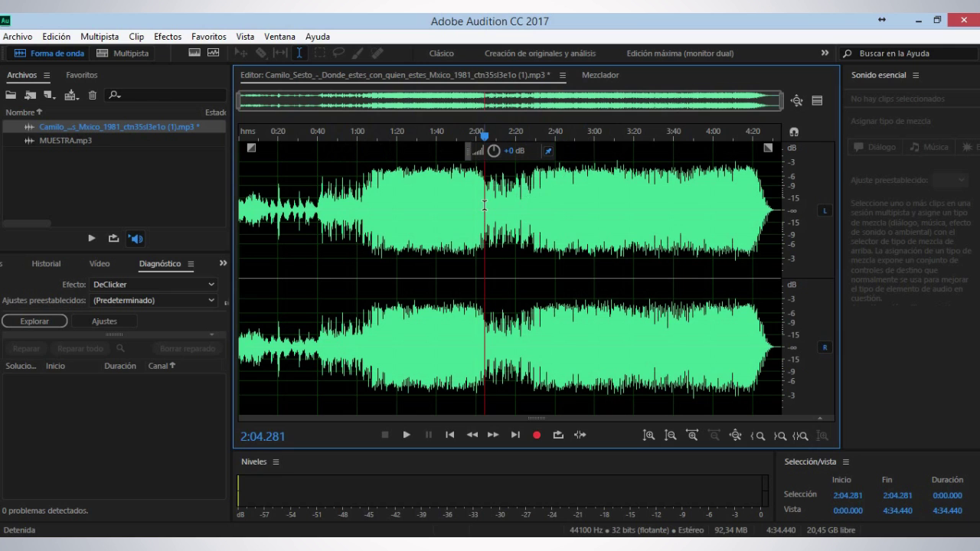
# Step: Apply another pass of Dynamics Processing to the entire song
pyautogui.click(162, 38)
pyautogui.moveTo(243, 214)
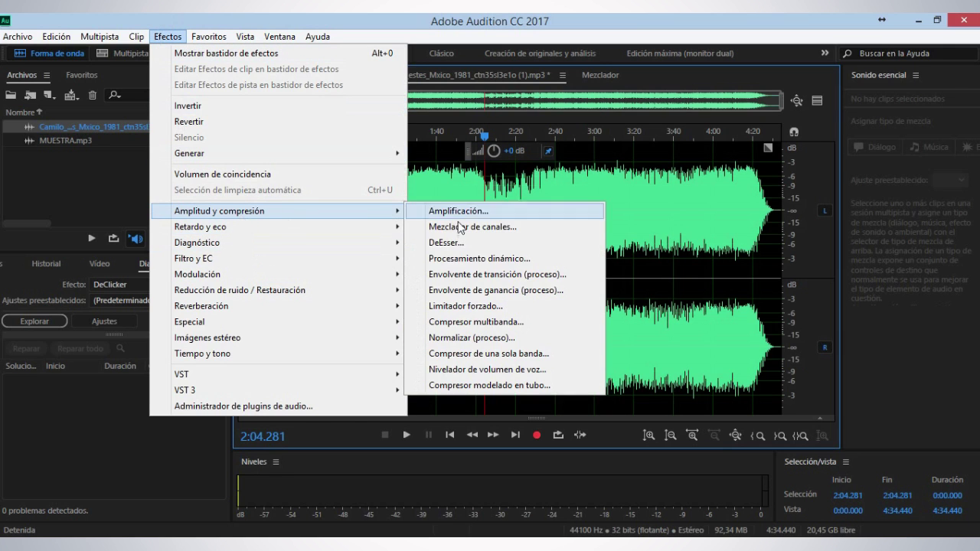
pyautogui.click(511, 259)
pyautogui.press('Return')
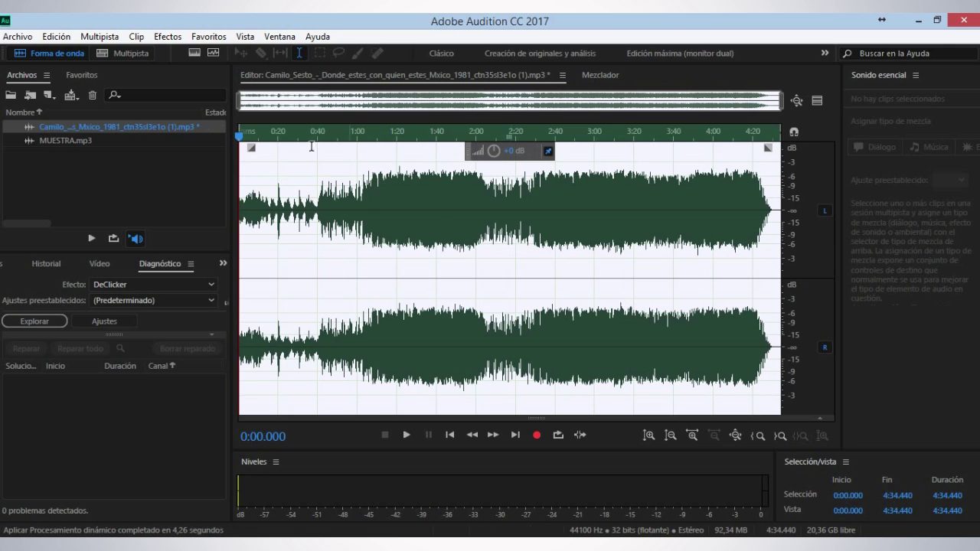
# Step: Preview Creación de originales with its existing custom settings, compare it using bypass, and apply it to the entire song
pyautogui.click(169, 37)
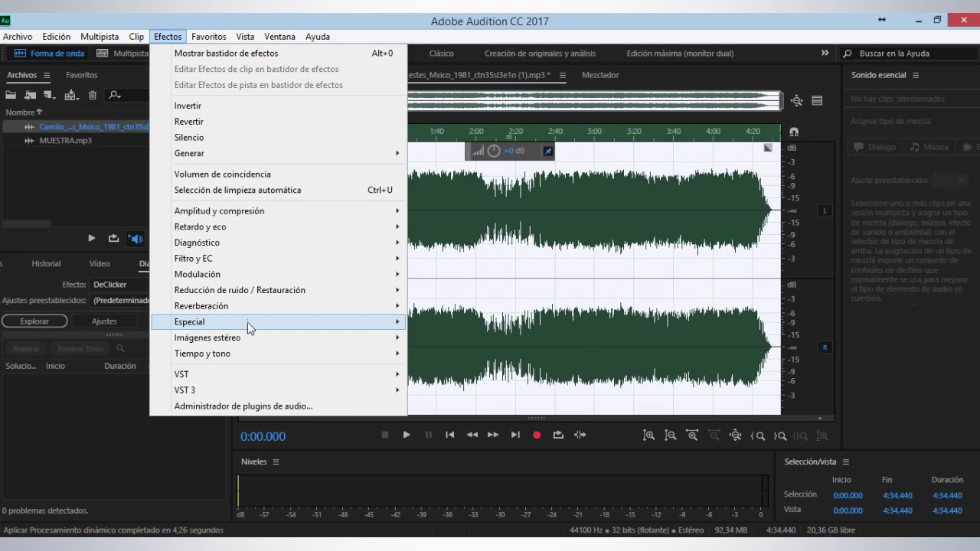
pyautogui.moveTo(331, 325)
pyautogui.click(512, 370)
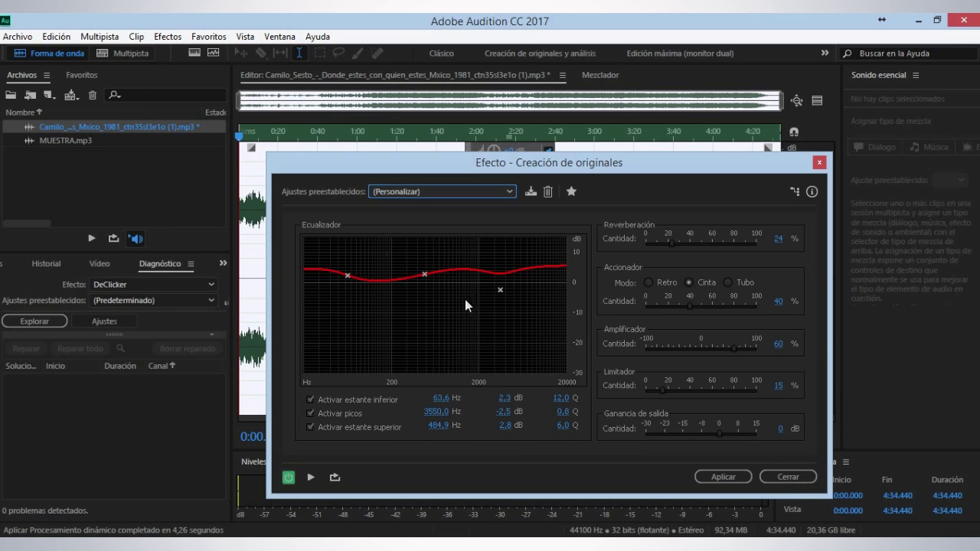
pyautogui.click(311, 477)
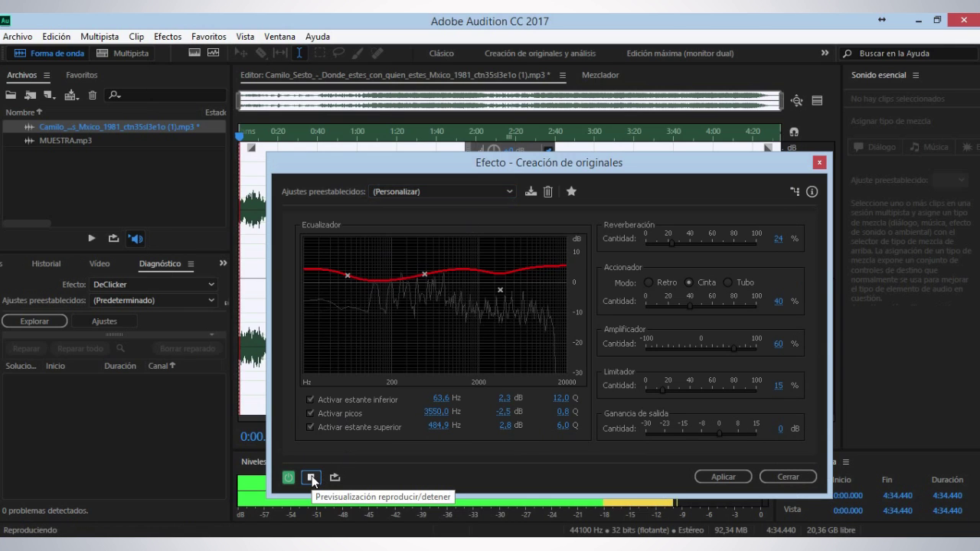
pyautogui.click(290, 477)
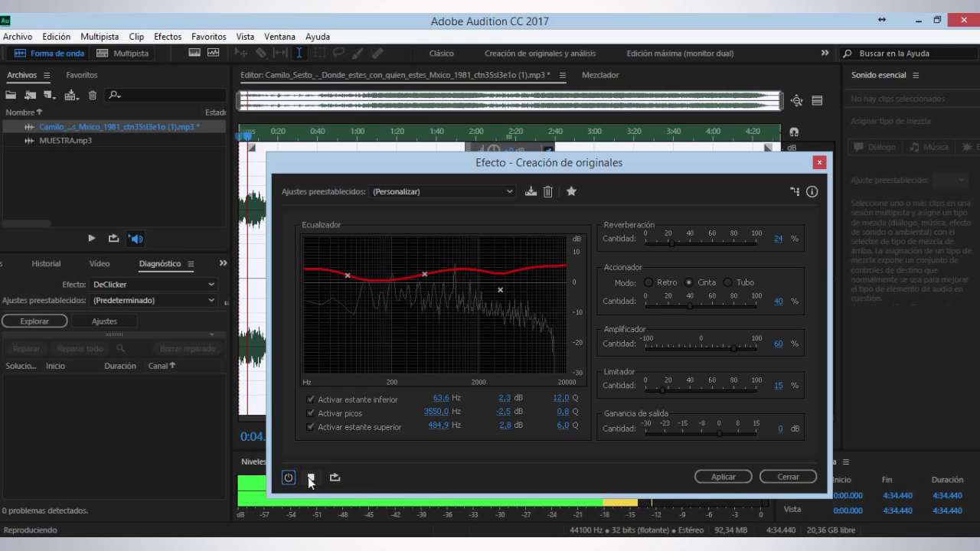
pyautogui.click(310, 477)
pyautogui.click(721, 476)
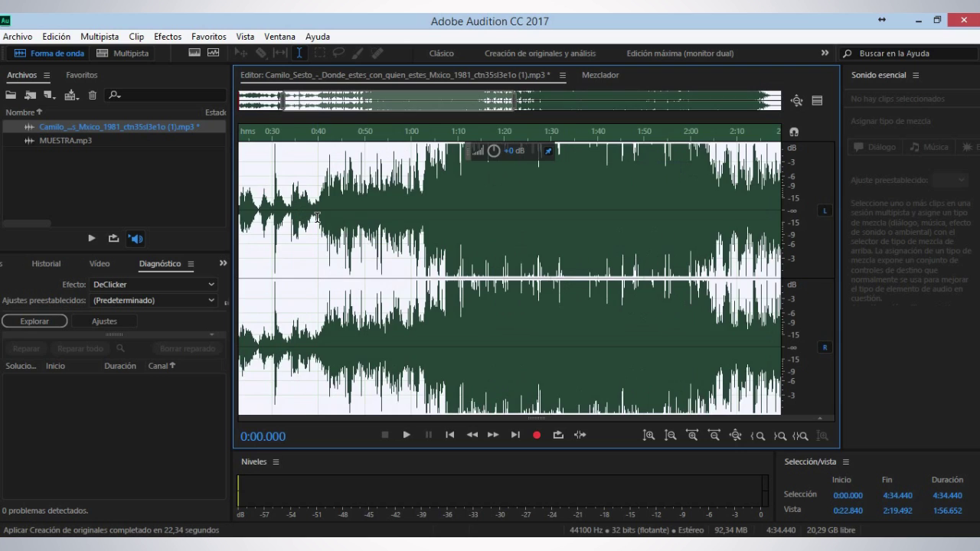
# Step: Play back the mastered song from about 0:42 and inspect its waveform
pyautogui.click(317, 217)
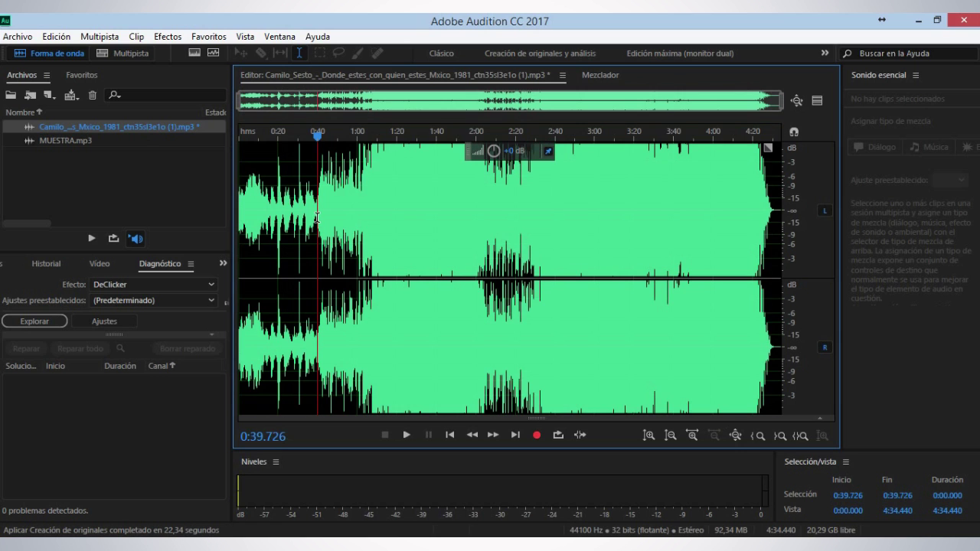
pyautogui.click(320, 185)
pyautogui.press('space')
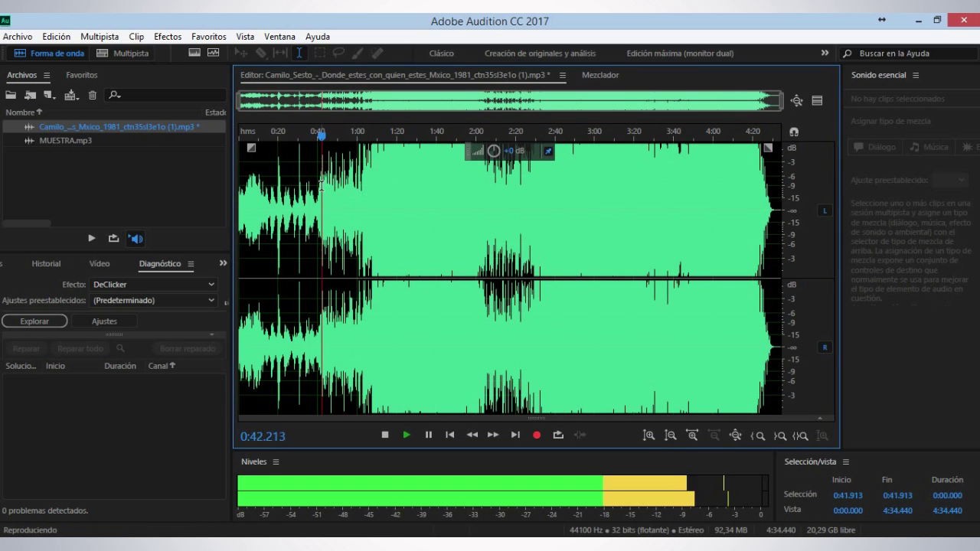
pyautogui.scroll(3, 367, 190)
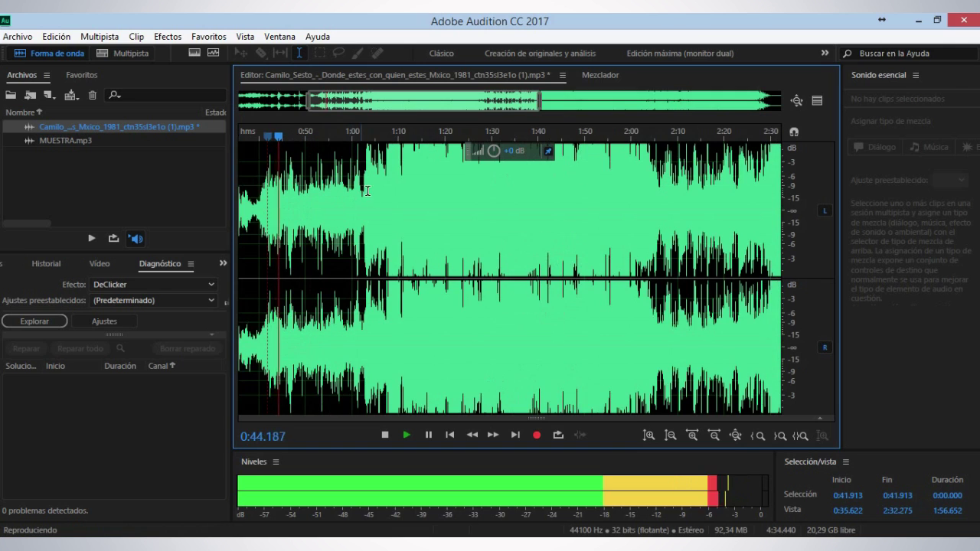
pyautogui.scroll(-3, 371, 191)
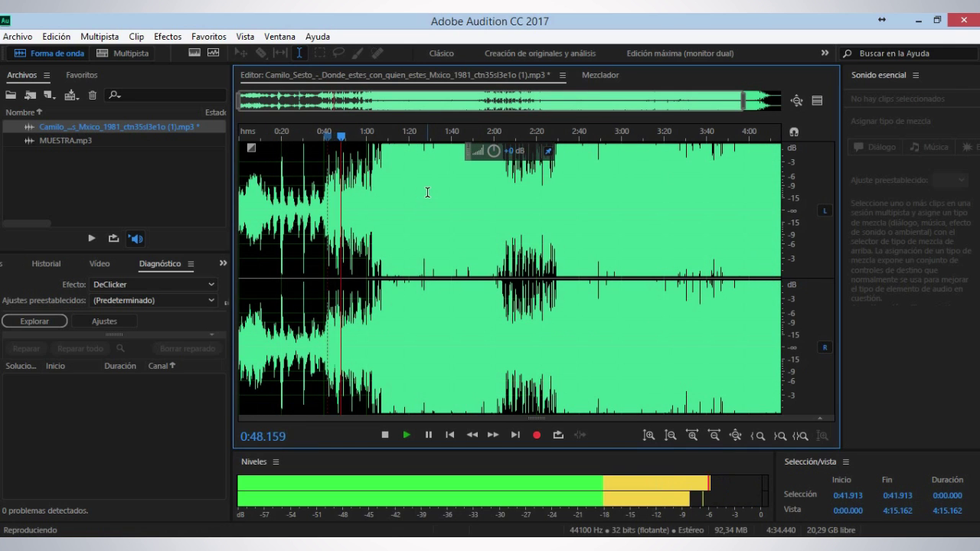
pyautogui.scroll(-1, 470, 203)
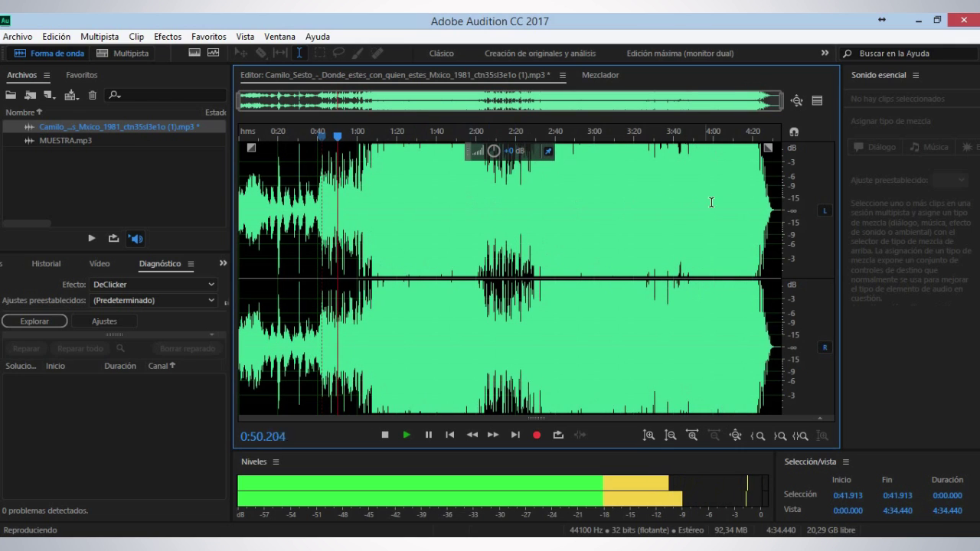
pyautogui.press('space')
# Step: Place the playhead at about 4:18 and examine the waveform at the end of the song
pyautogui.click(749, 199)
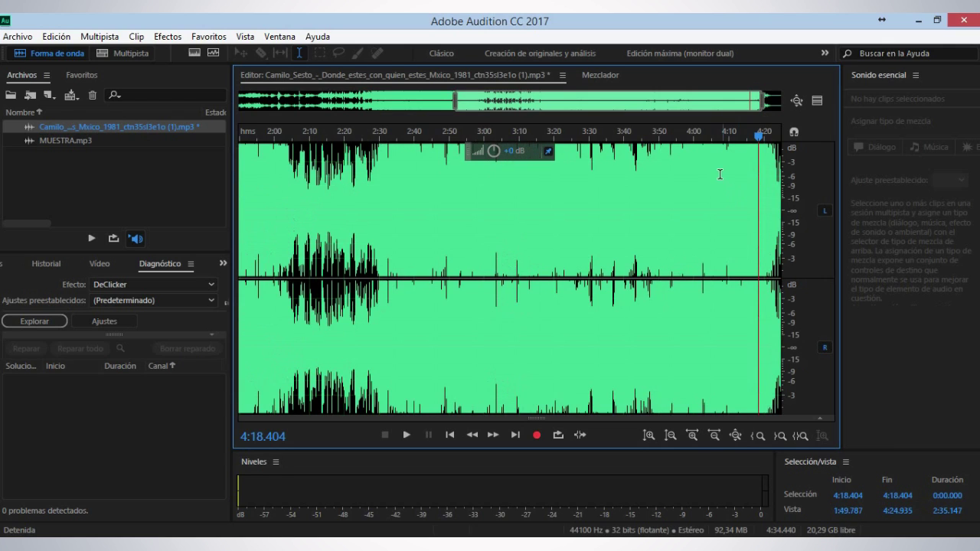
pyautogui.scroll(3, 641, 111)
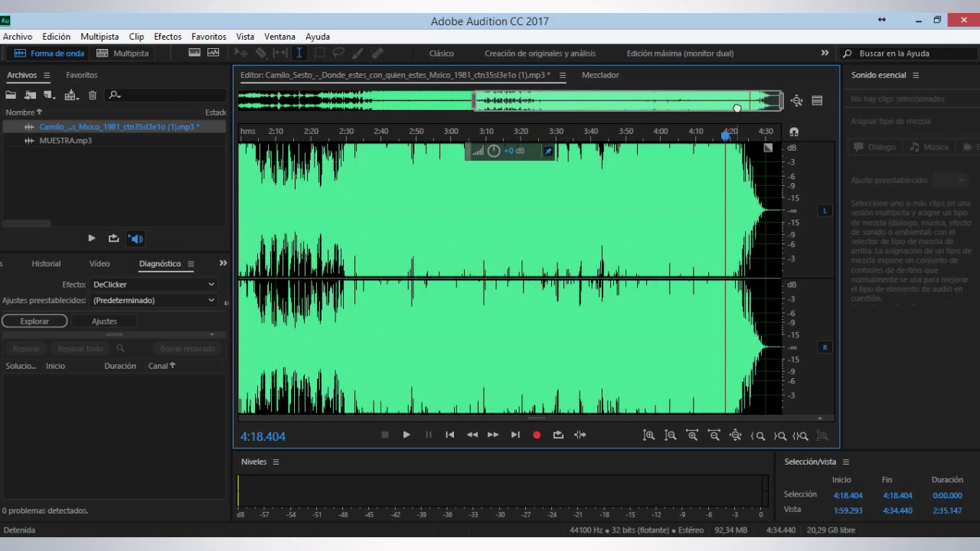
pyautogui.scroll(3, 733, 107)
pyautogui.moveTo(742, 100); pyautogui.dragTo(758, 101)
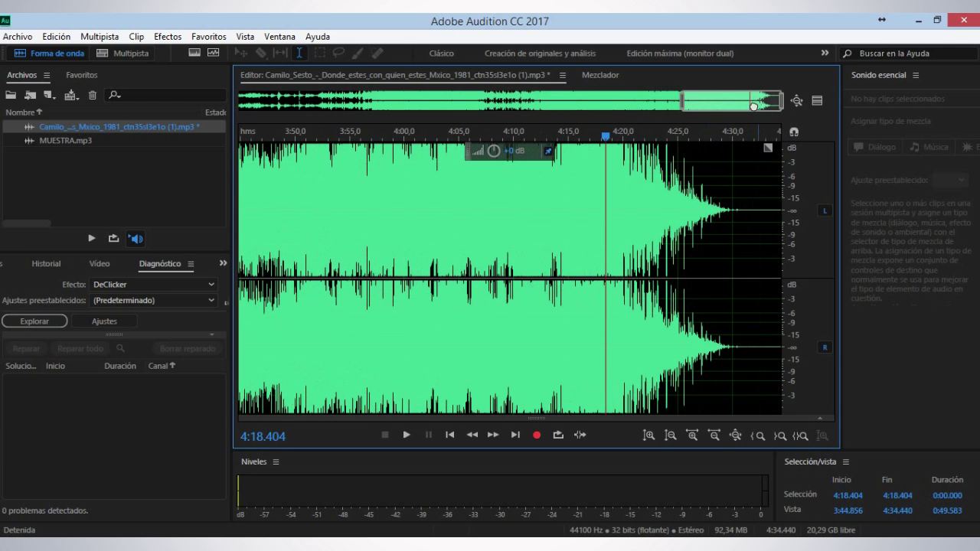